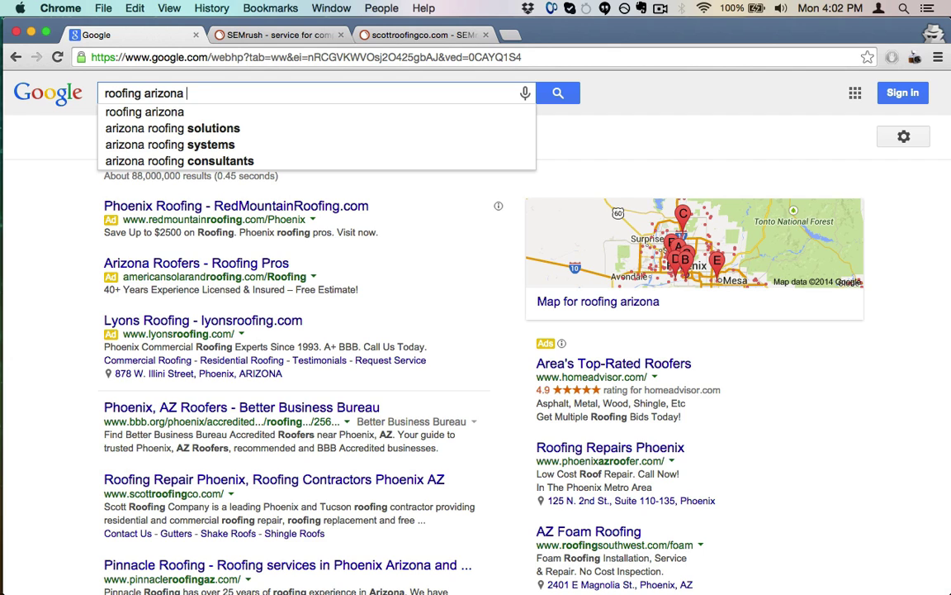
# - Type 'phonexi' into the Google search box to narrow the roofing search to Phoenix
pyautogui.write('phonexi')
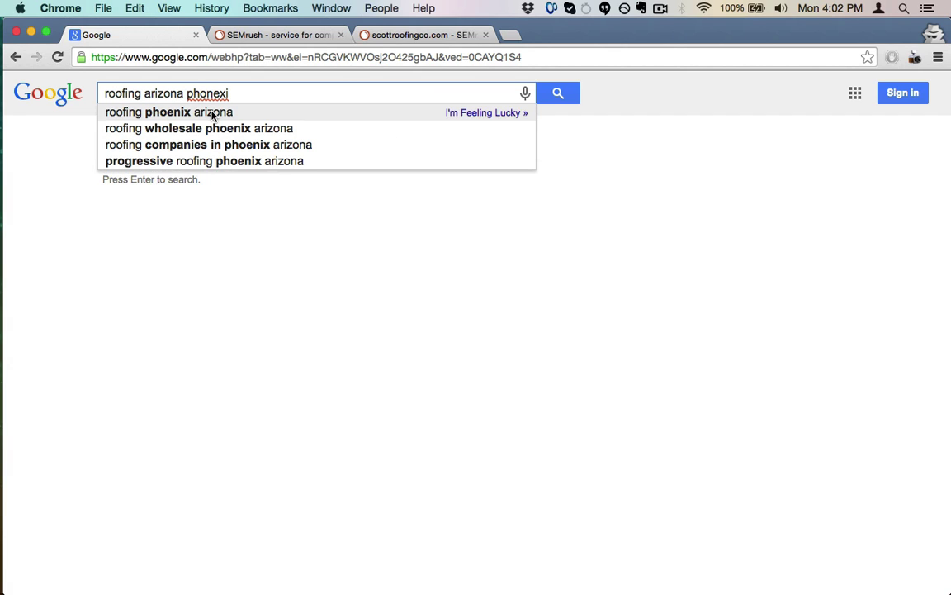
pyautogui.click(213, 113)
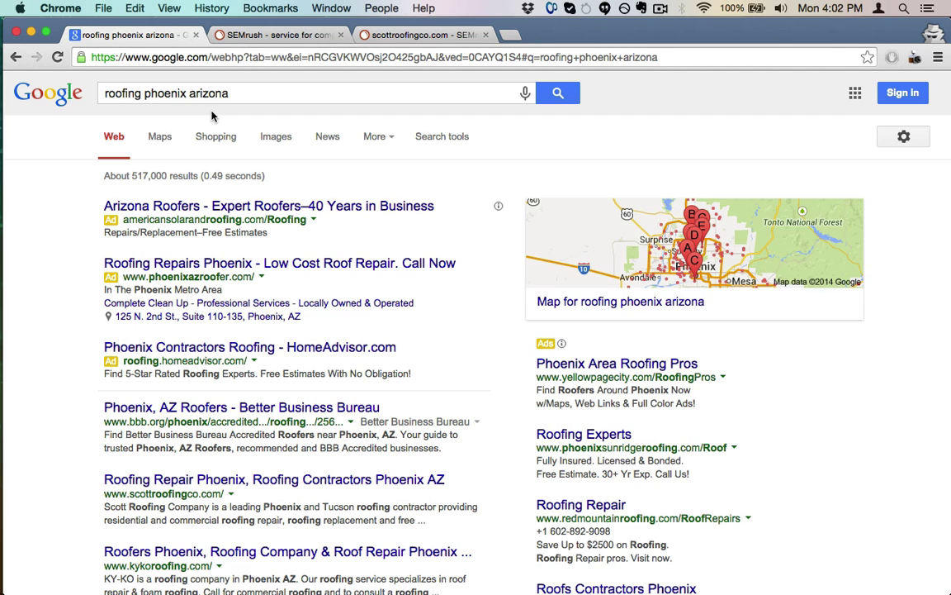
pyautogui.scroll(-2, 188, 337)
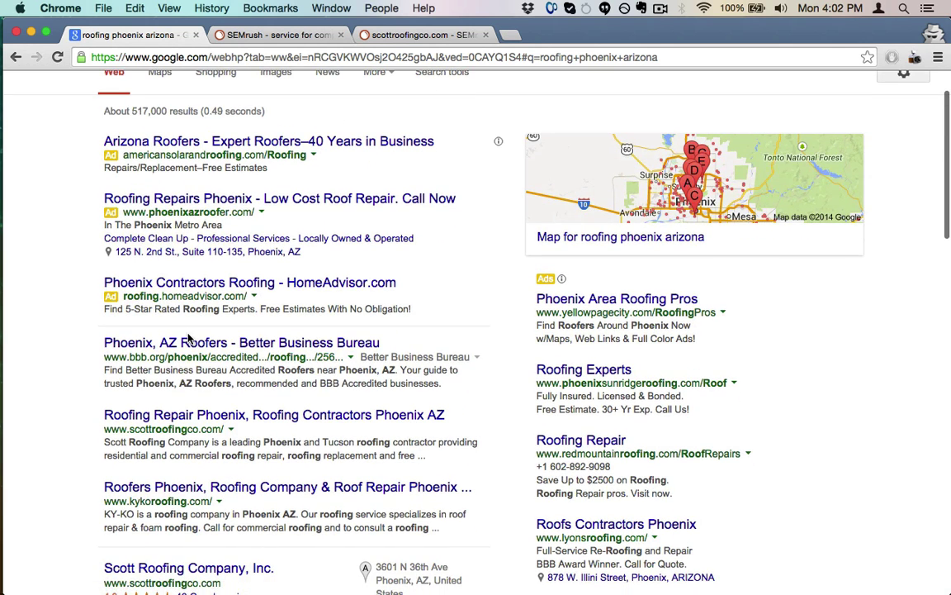
pyautogui.scroll(-2, 211, 386)
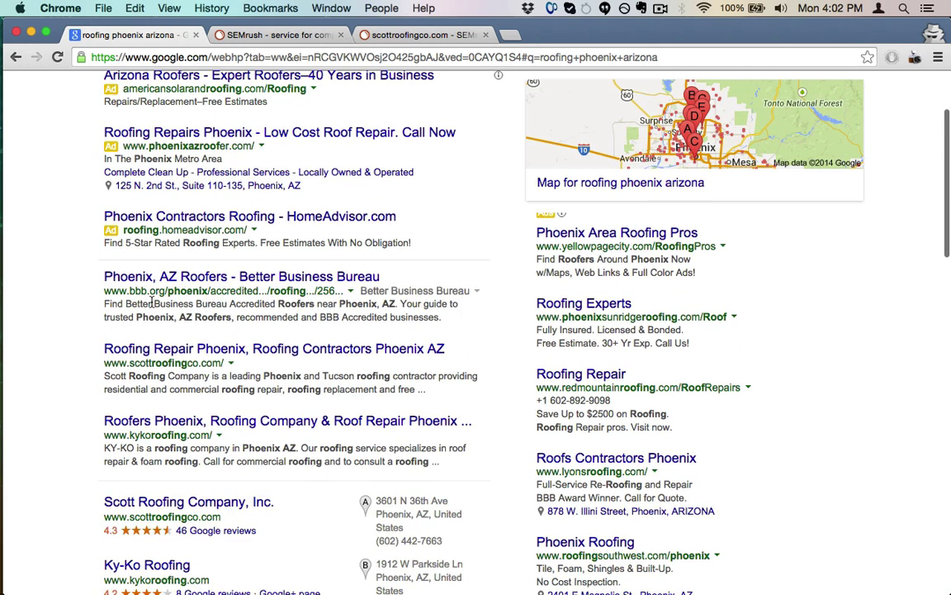
pyautogui.scroll(-1, 204, 327)
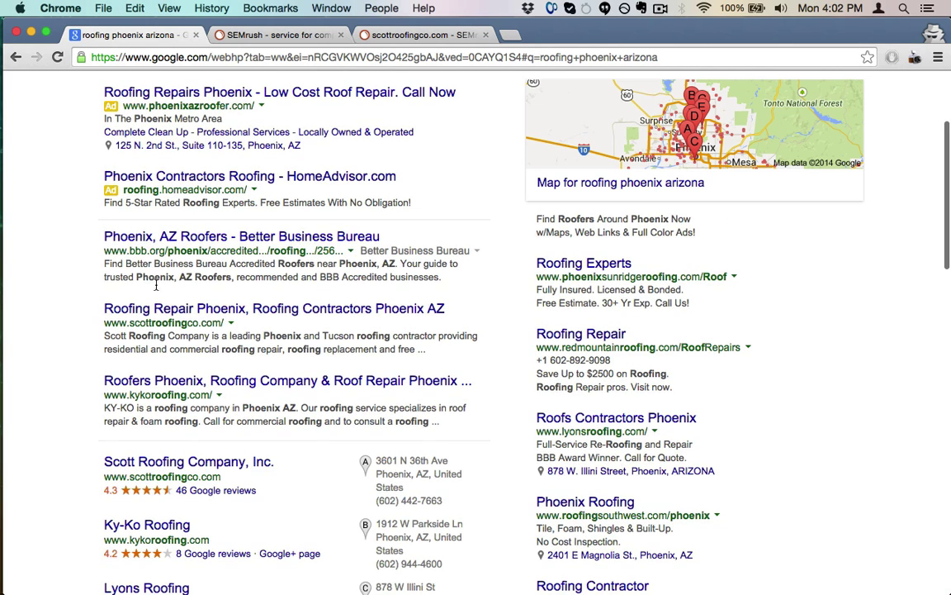
pyautogui.scroll(-1, 153, 322)
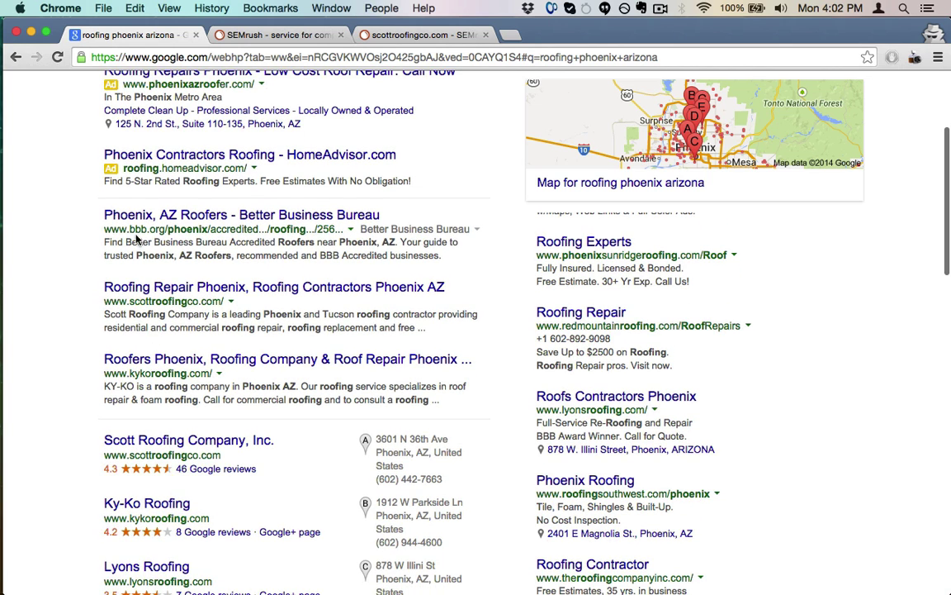
pyautogui.scroll(-1, 161, 264)
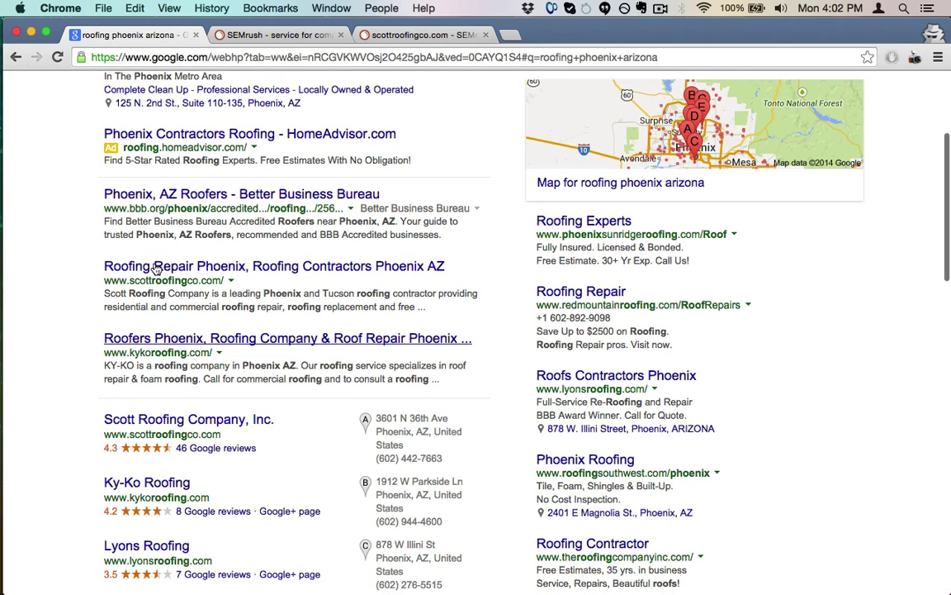
pyautogui.moveTo(222, 282); pyautogui.dragTo(104, 281)
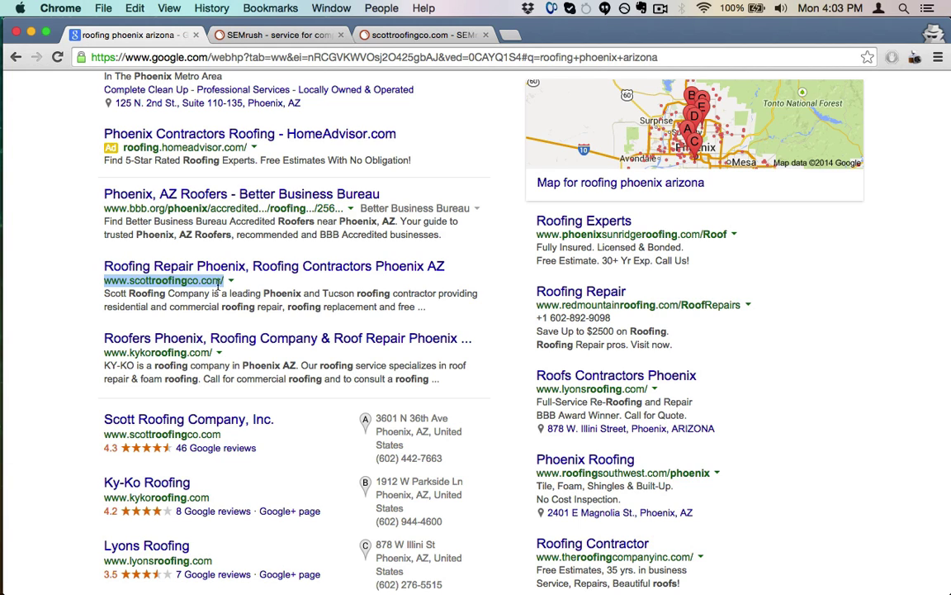
pyautogui.press('super+c')
# - Launch TextEdit with a new note and paste the scottroofingco.com address into it
pyautogui.press('super+space')
pyautogui.write('texte')
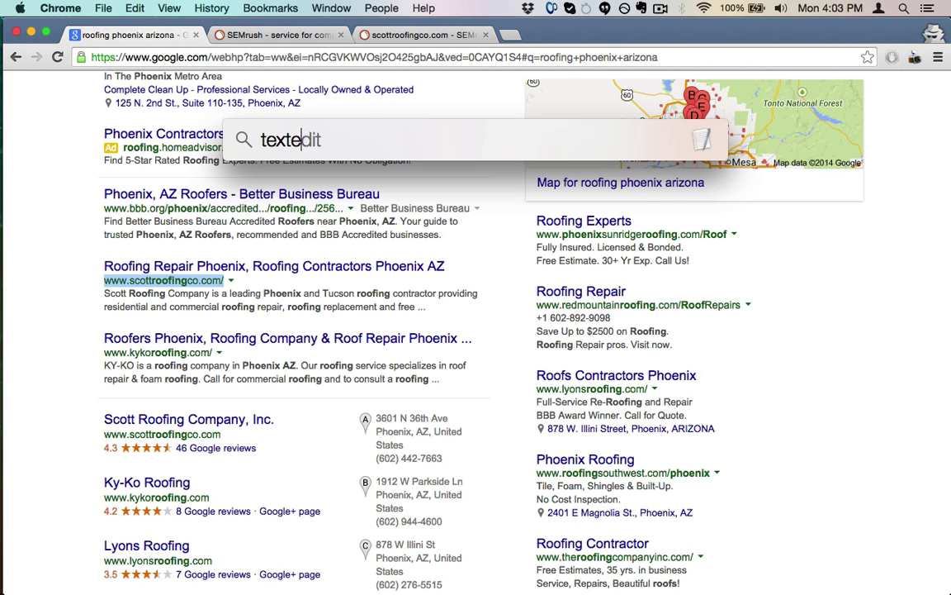
pyautogui.press('Return')
pyautogui.press('super+v')
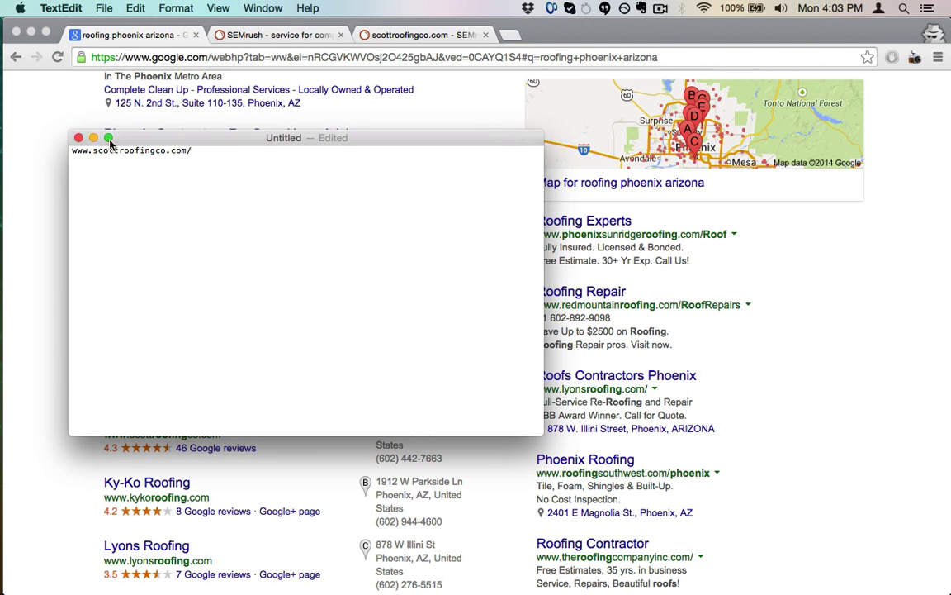
# - Copy kykoroofing.com from the Google results onto a new line in the note
pyautogui.press('super+Tab')
pyautogui.scroll(-3, 186, 255)
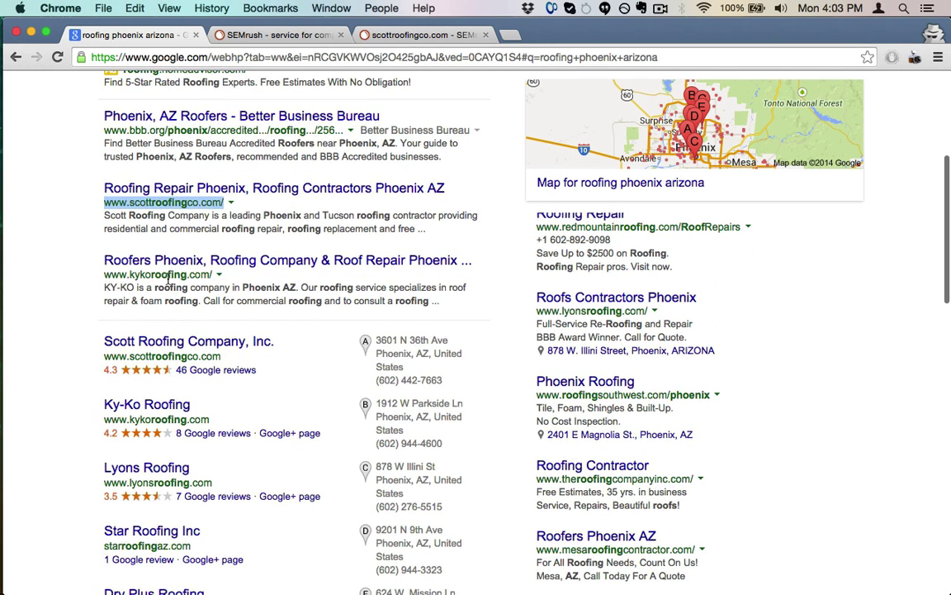
pyautogui.moveTo(208, 277); pyautogui.dragTo(113, 279)
pyautogui.press('super+c')
pyautogui.press('super+Tab')
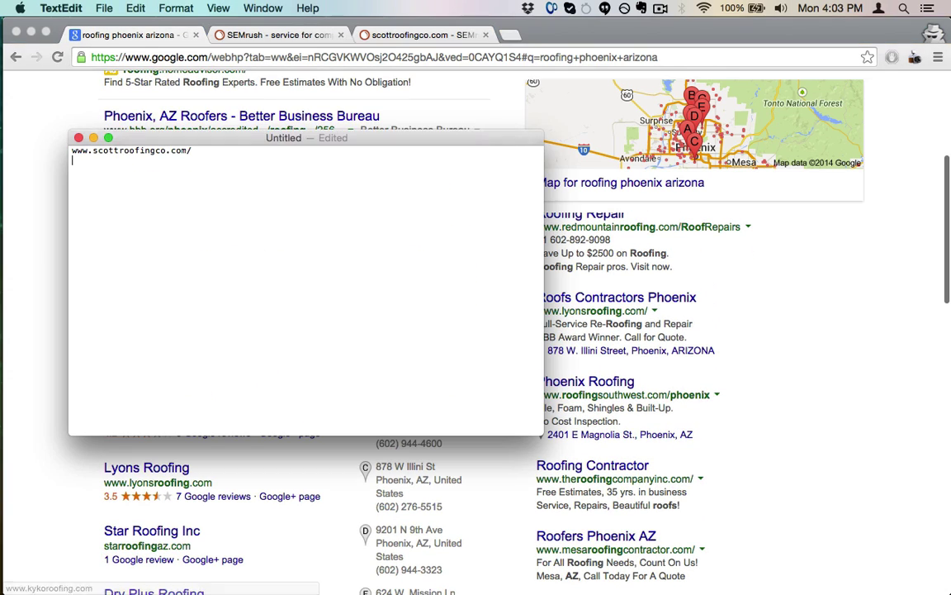
pyautogui.press('Return')
pyautogui.press('super+v')
# - Add the lyonsroofing.com address from further down the results to the note
pyautogui.press('super+Tab')
pyautogui.scroll(-5, 208, 282)
pyautogui.scroll(-8, 208, 282)
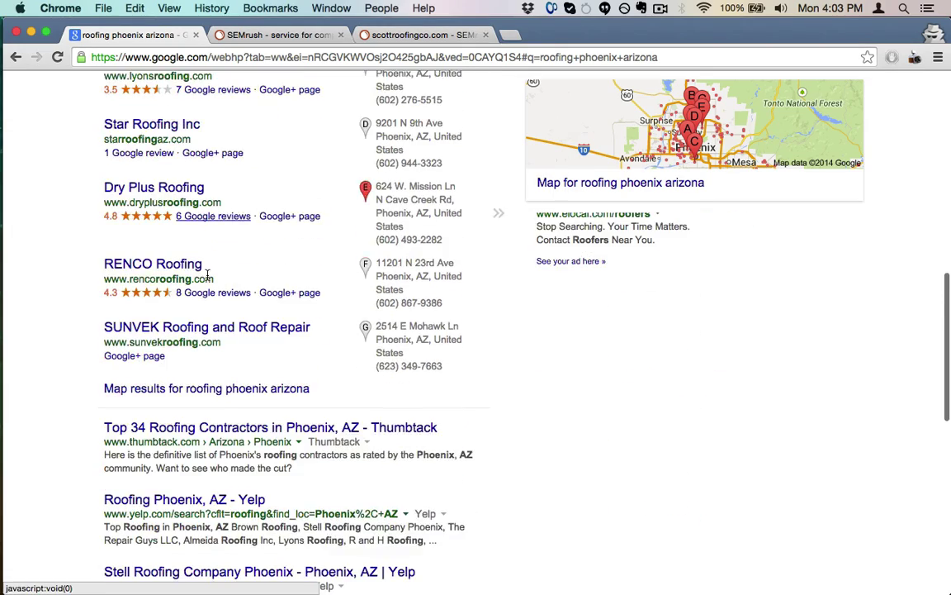
pyautogui.scroll(-4, 163, 343)
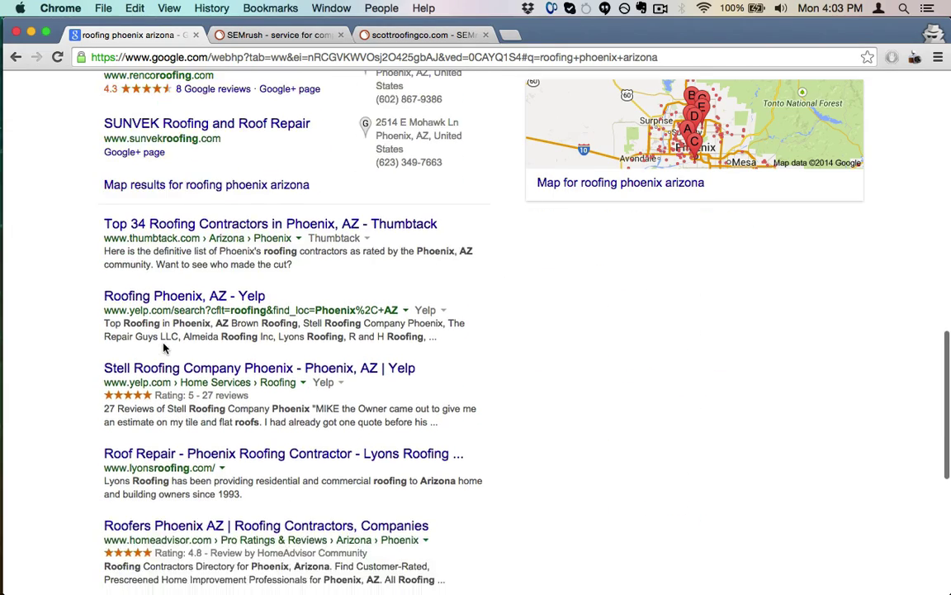
pyautogui.moveTo(214, 383); pyautogui.dragTo(118, 384)
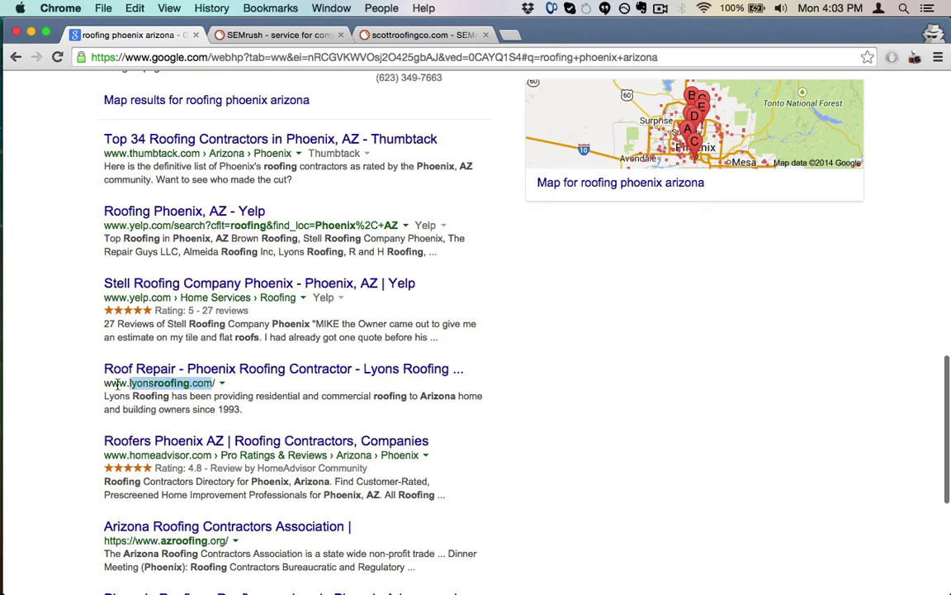
pyautogui.press('super+c')
pyautogui.press('super+Tab')
pyautogui.press('super+v')
# - Add azroofing.org to the note and remove the blank line above kykoroofing
pyautogui.press('super+Tab')
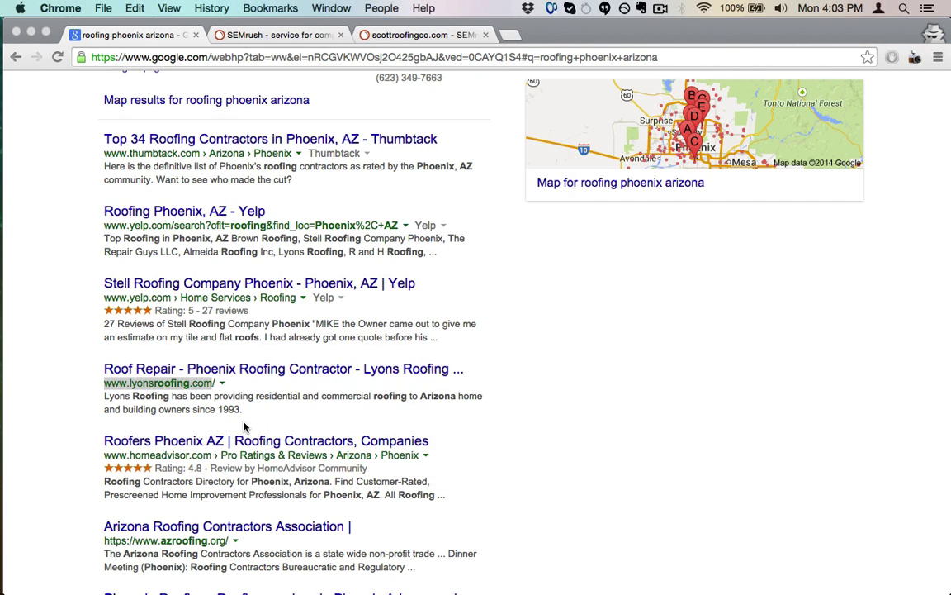
pyautogui.scroll(-3, 245, 426)
pyautogui.moveTo(230, 435); pyautogui.dragTo(103, 436)
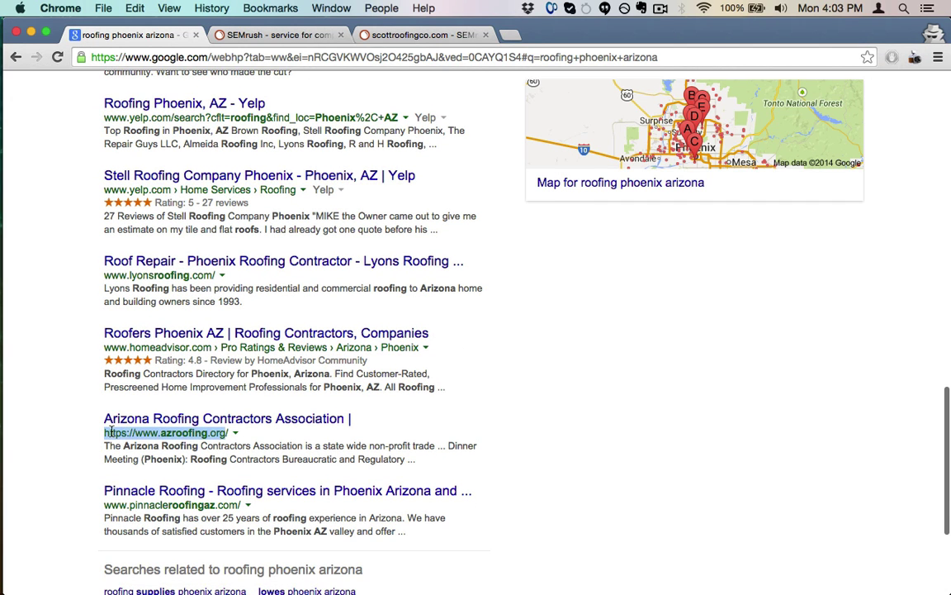
pyautogui.press('super+c')
pyautogui.press('super+Tab')
pyautogui.press('Return')
pyautogui.press('super+v')
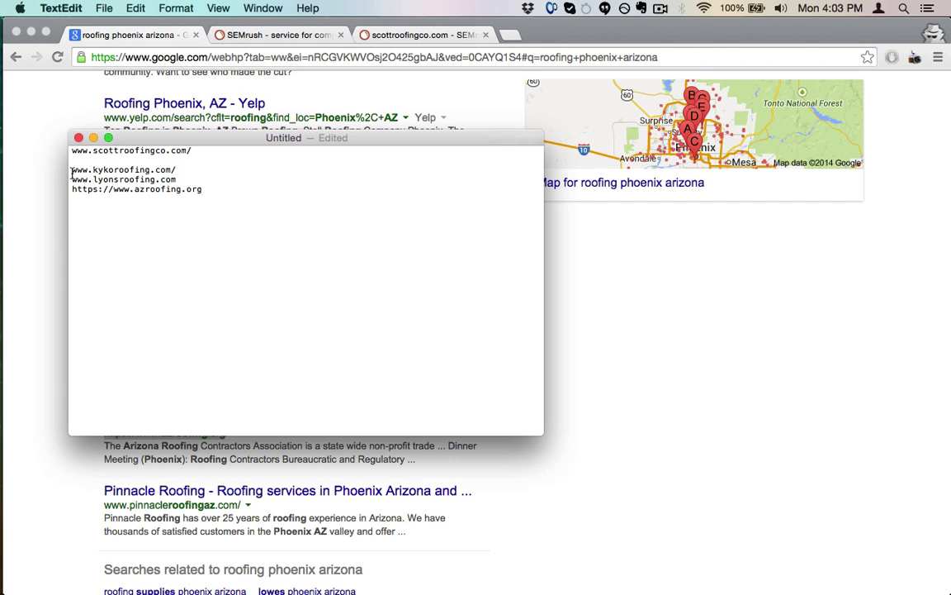
pyautogui.click(71, 174)
pyautogui.press('BackSpace')
# - Look over the 'roofing phoenix arizona' query in Google, then move to the SEMrush page
pyautogui.press('super+Tab')
pyautogui.scroll(5, 161, 276)
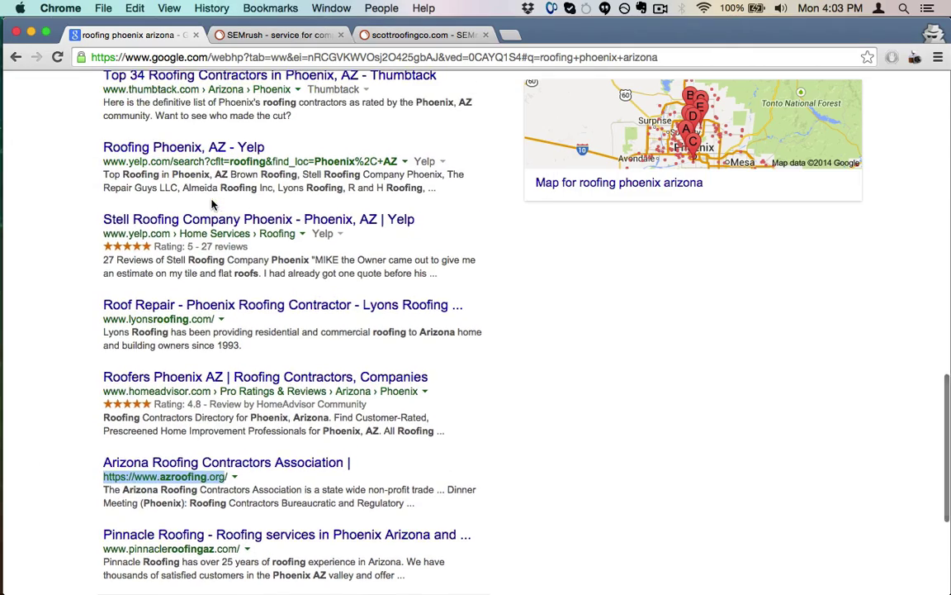
pyautogui.scroll(10, 161, 277)
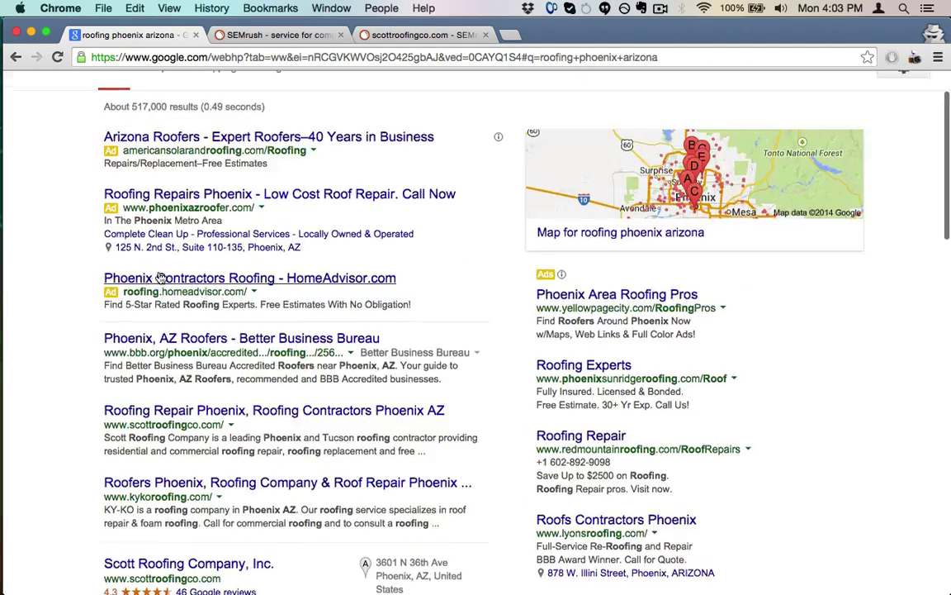
pyautogui.scroll(-3, 142, 518)
pyautogui.scroll(3, 124, 330)
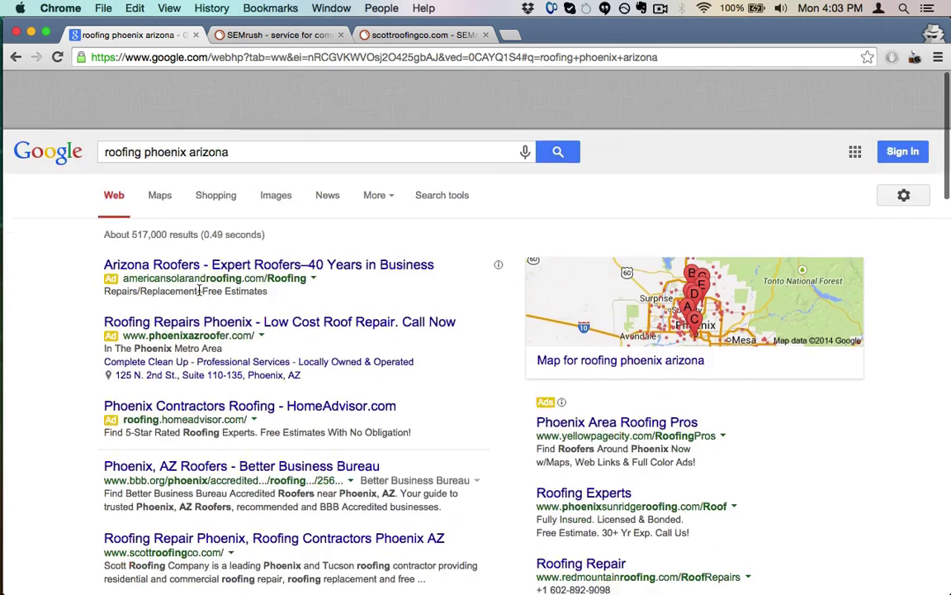
pyautogui.click(112, 92)
pyautogui.moveTo(111, 92); pyautogui.dragTo(166, 91)
pyautogui.click(196, 87)
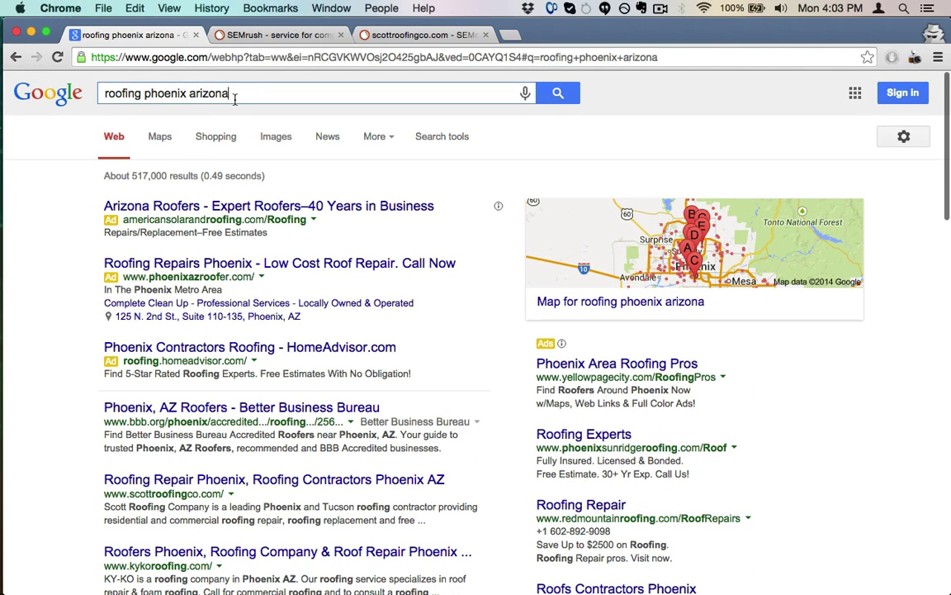
pyautogui.doubleClick(212, 90)
pyautogui.click(272, 100)
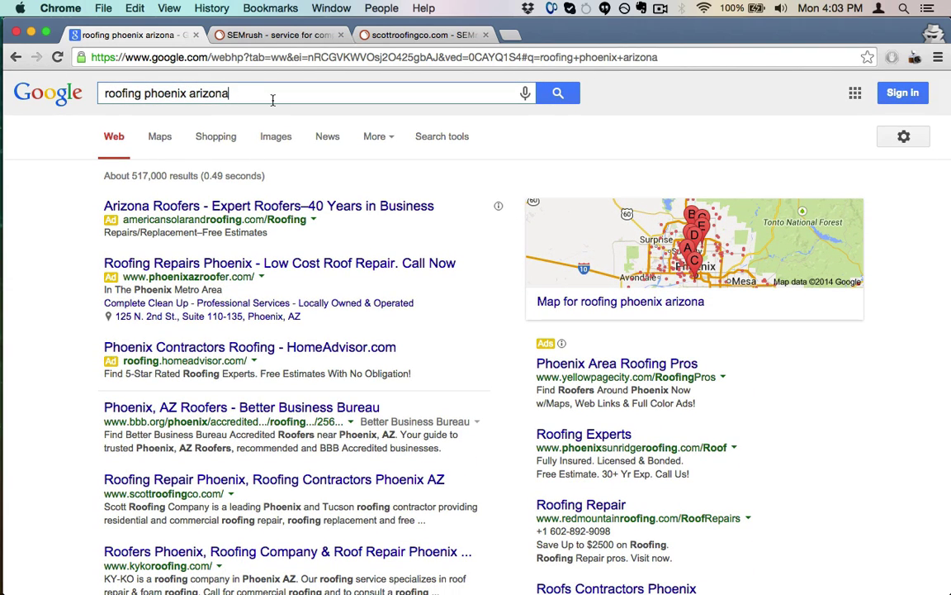
pyautogui.press('super+Tab')
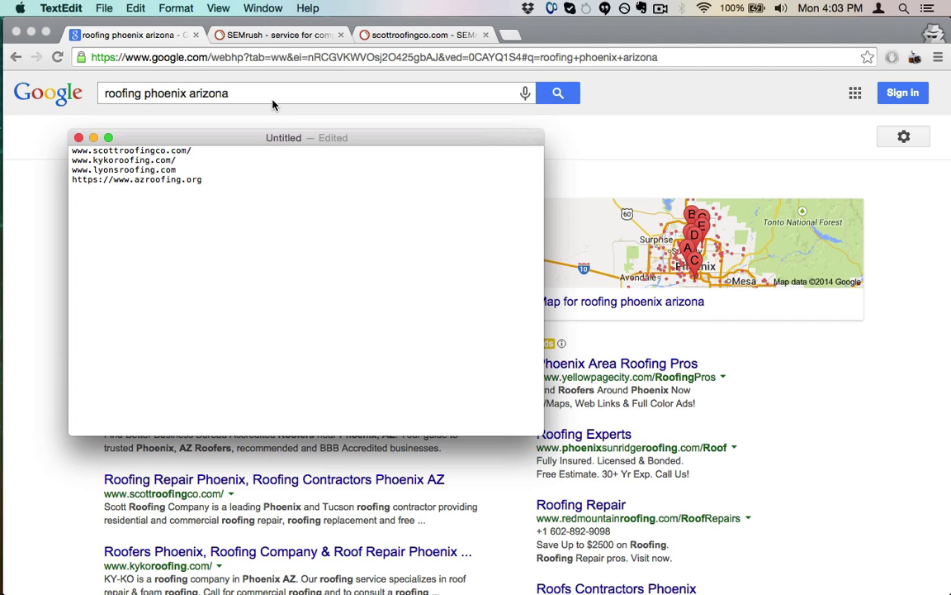
pyautogui.press('super+Tab')
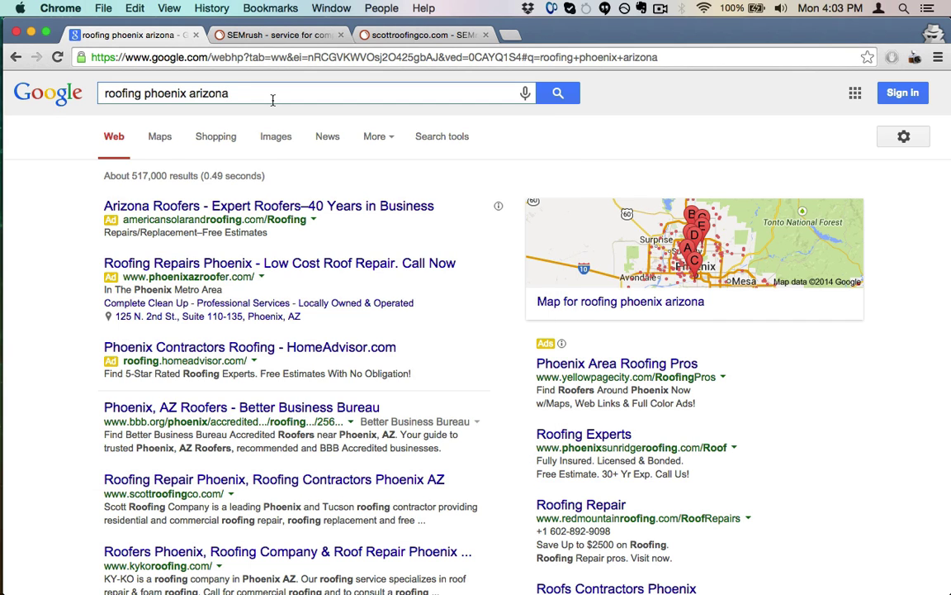
pyautogui.press('super+alt+Right')
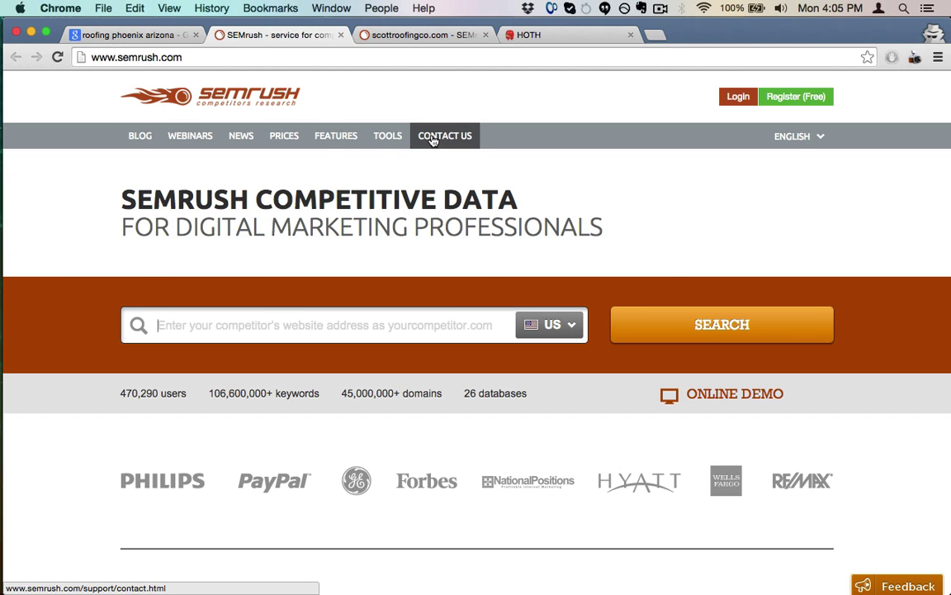
# - Paste scottroofingco.com into SEMrush's domain search to load its overview report
pyautogui.press('super+Tab')
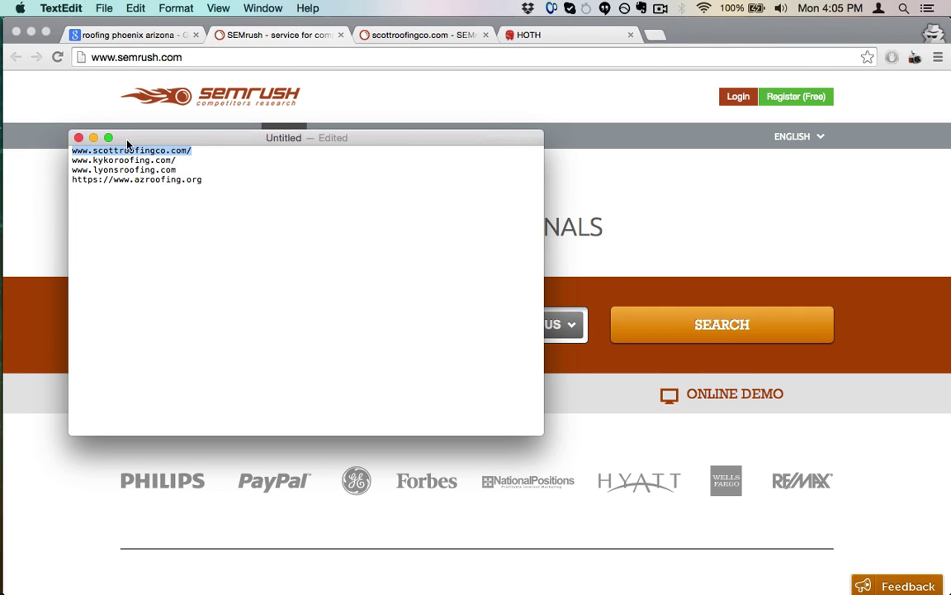
pyautogui.press('super+Tab')
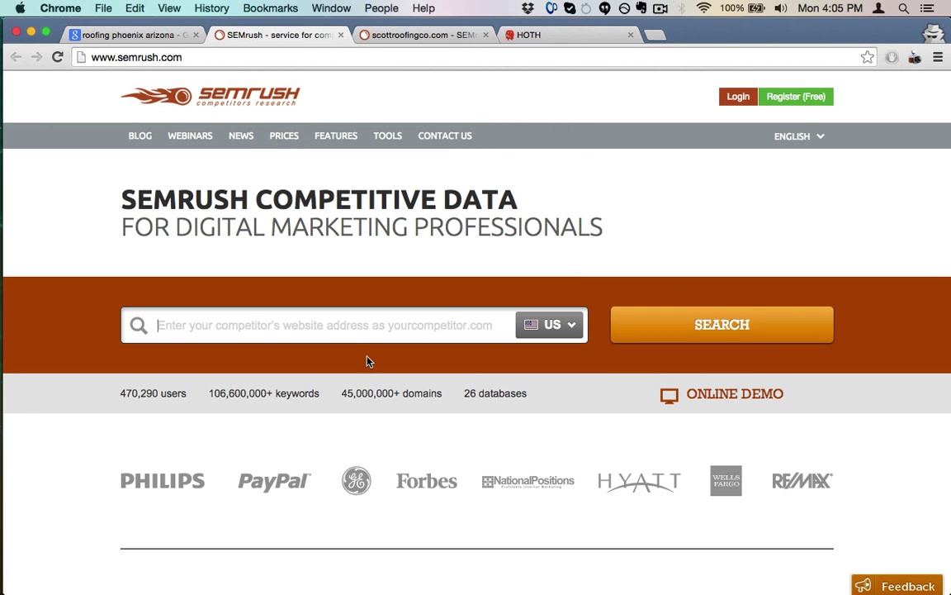
pyautogui.press('super+Tab')
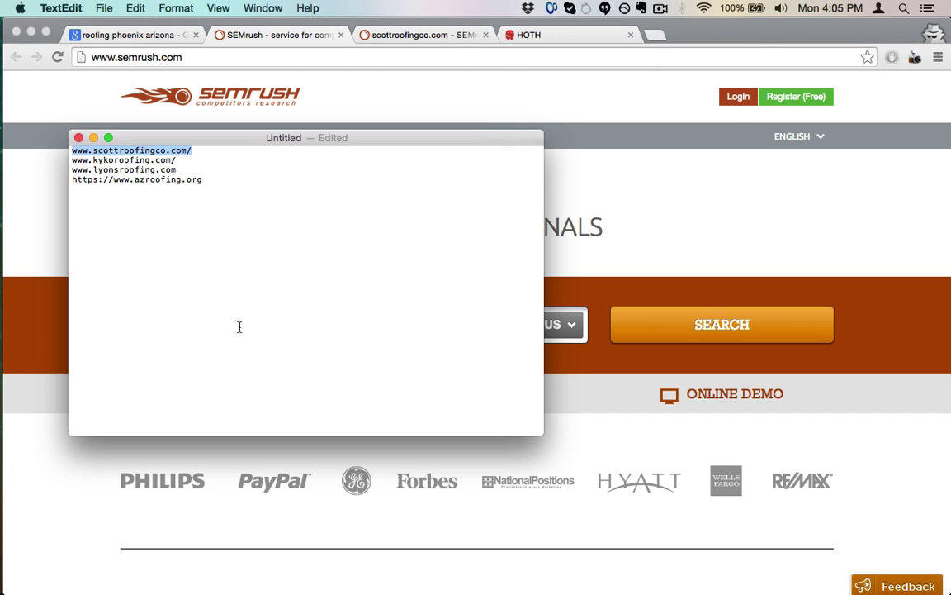
pyautogui.press('super+Tab')
pyautogui.click(197, 325)
pyautogui.press('super+v')
pyautogui.press('Return')
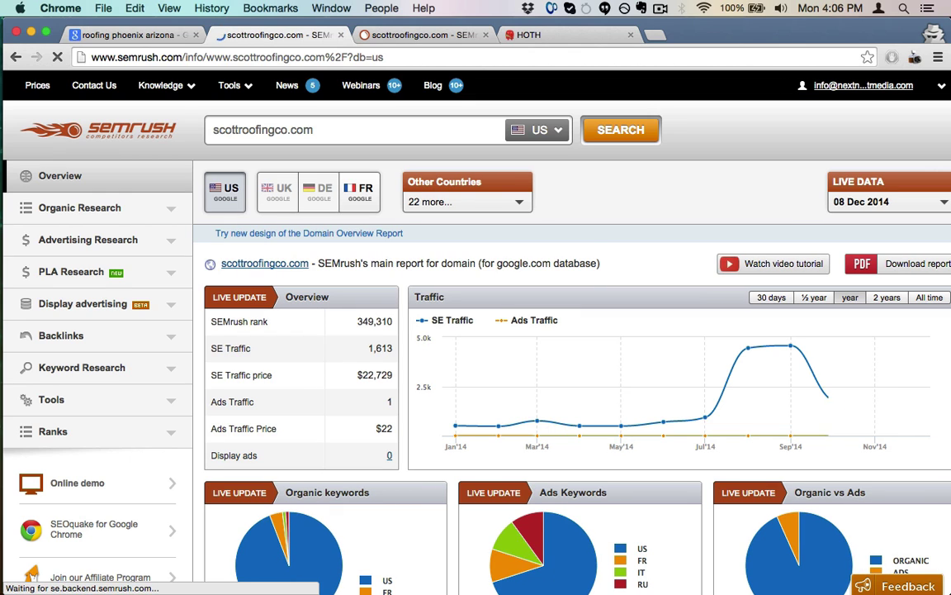
# - Open the Organic Research Positions report for scottroofingco.com
pyautogui.click(76, 209)
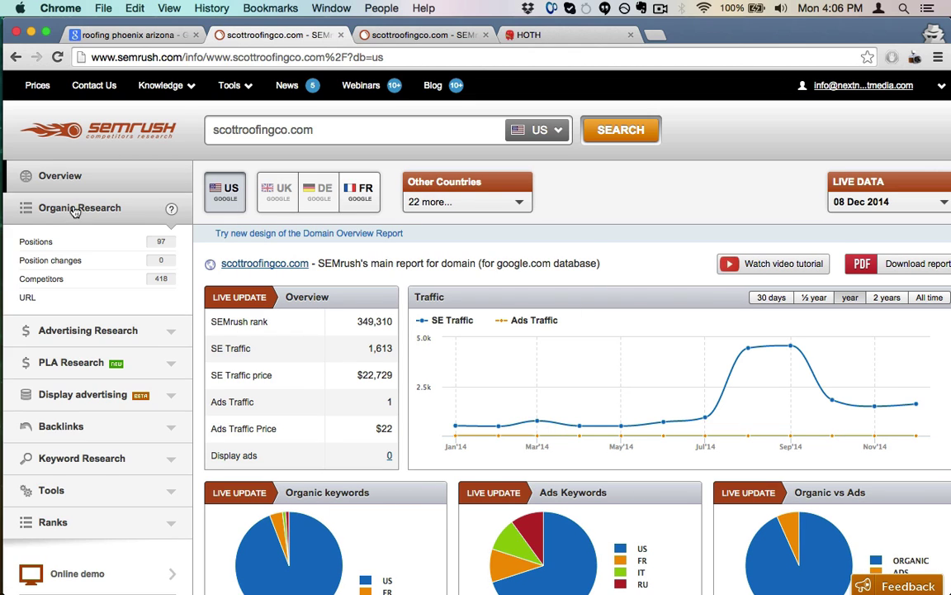
pyautogui.click(162, 242)
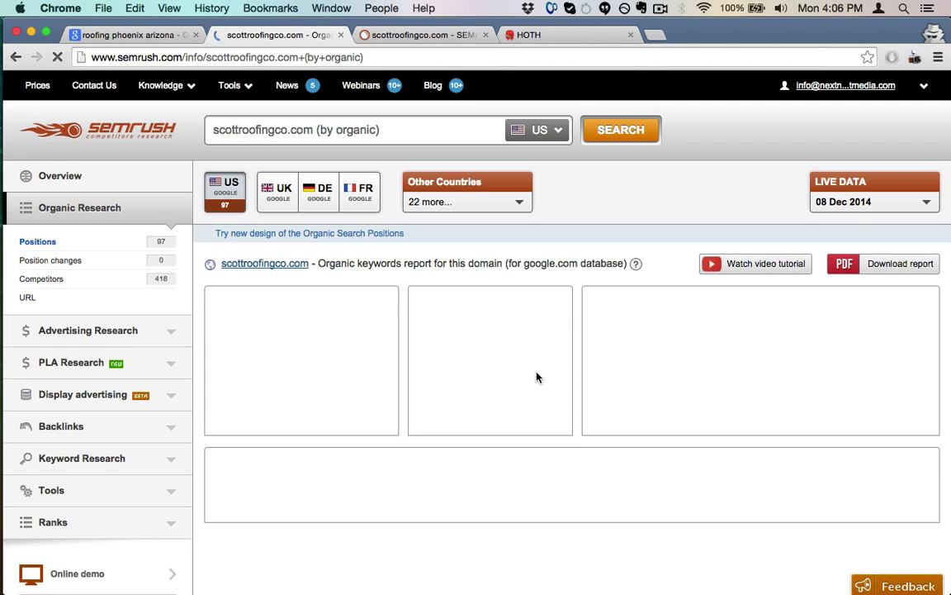
pyautogui.scroll(-5, 537, 378)
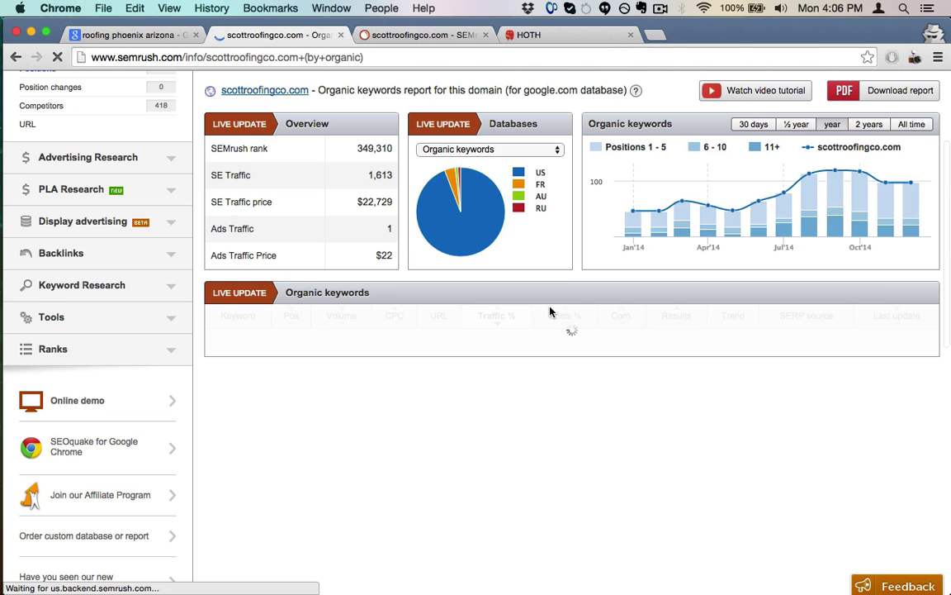
pyautogui.scroll(-2, 378, 589)
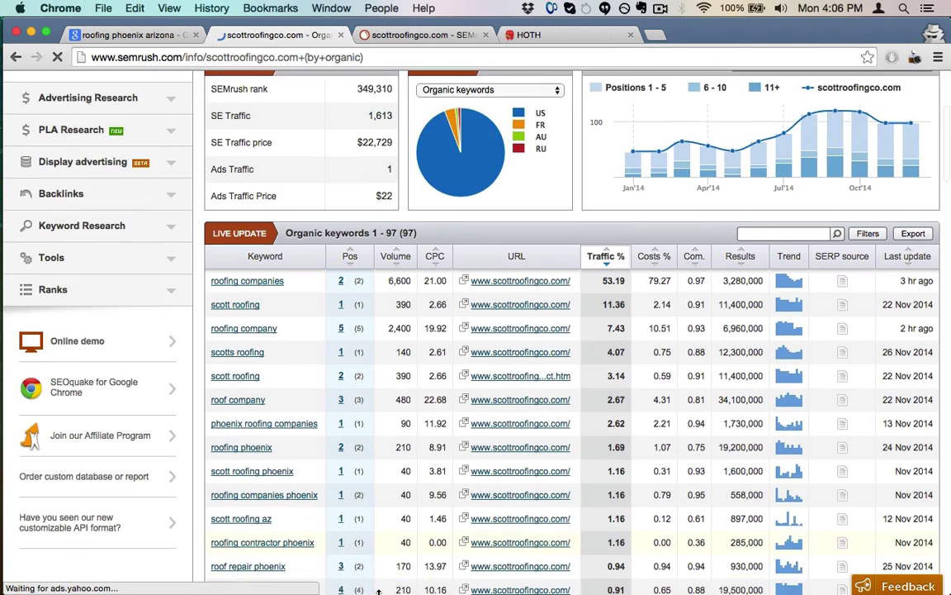
pyautogui.scroll(-5, 378, 578)
pyautogui.scroll(6, 396, 331)
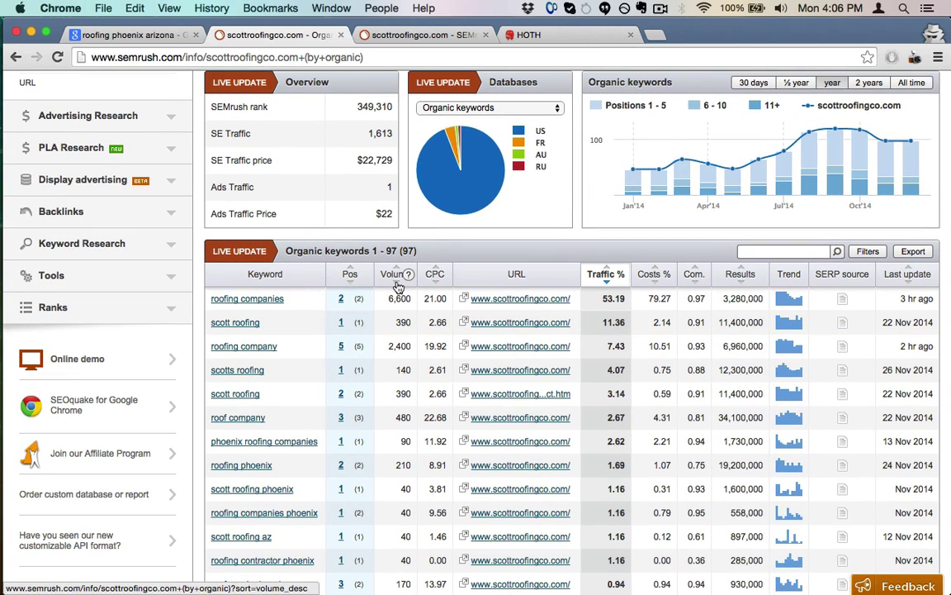
# - Sort the 97 keywords by Volume, highest first, topped by 'roofing companies' (6,600)
pyautogui.click(398, 284)
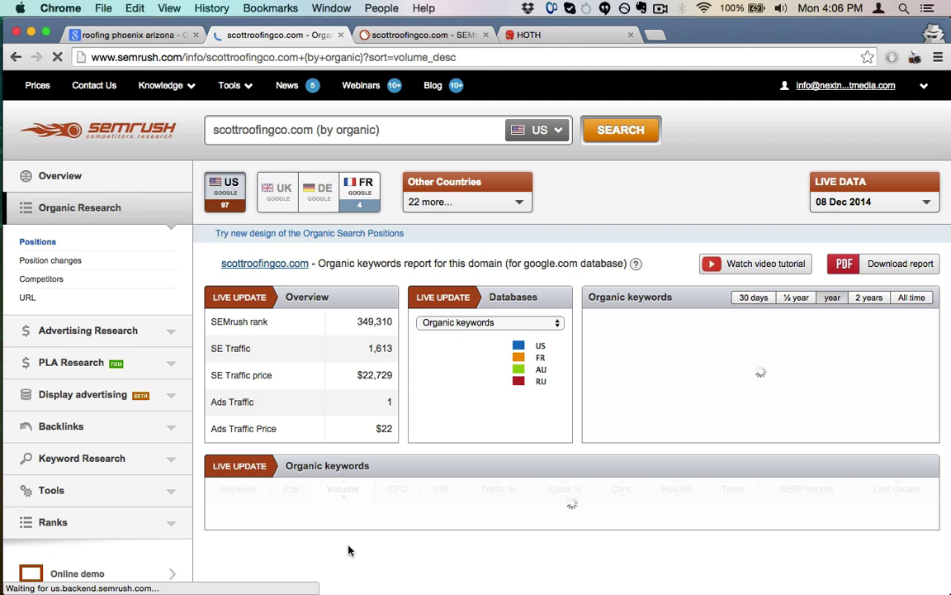
pyautogui.scroll(-5, 348, 550)
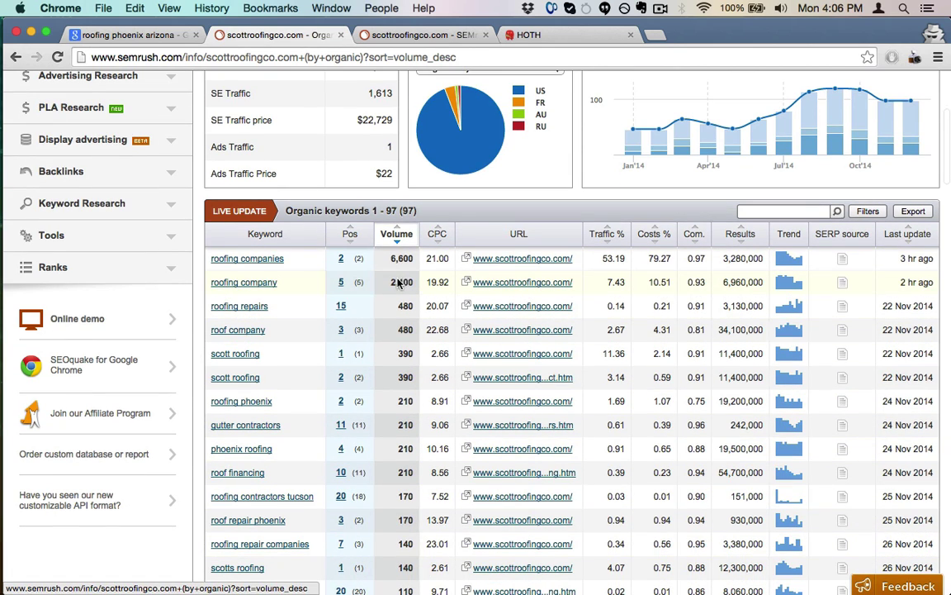
pyautogui.scroll(-3, 402, 371)
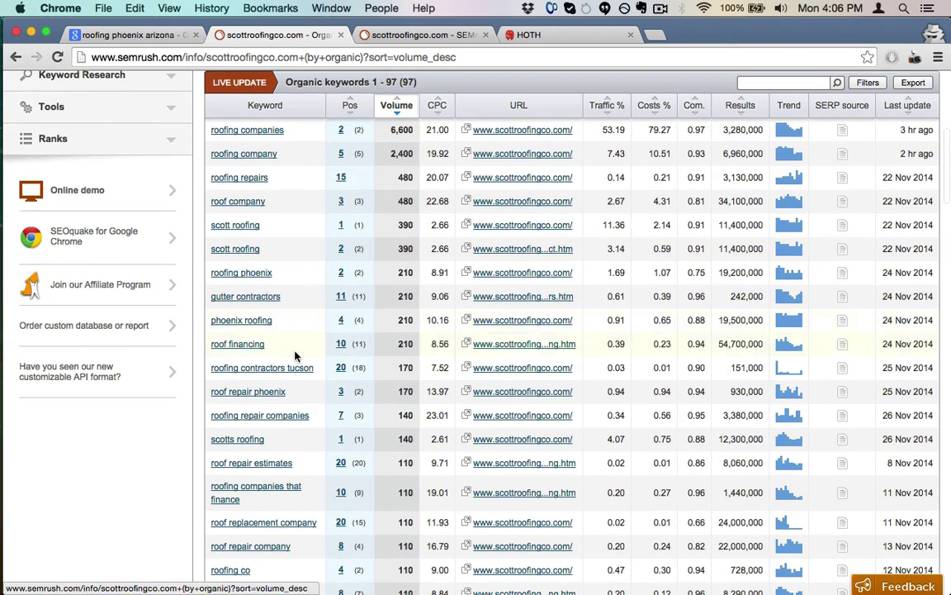
pyautogui.scroll(-1, 293, 359)
pyautogui.scroll(-1, 289, 369)
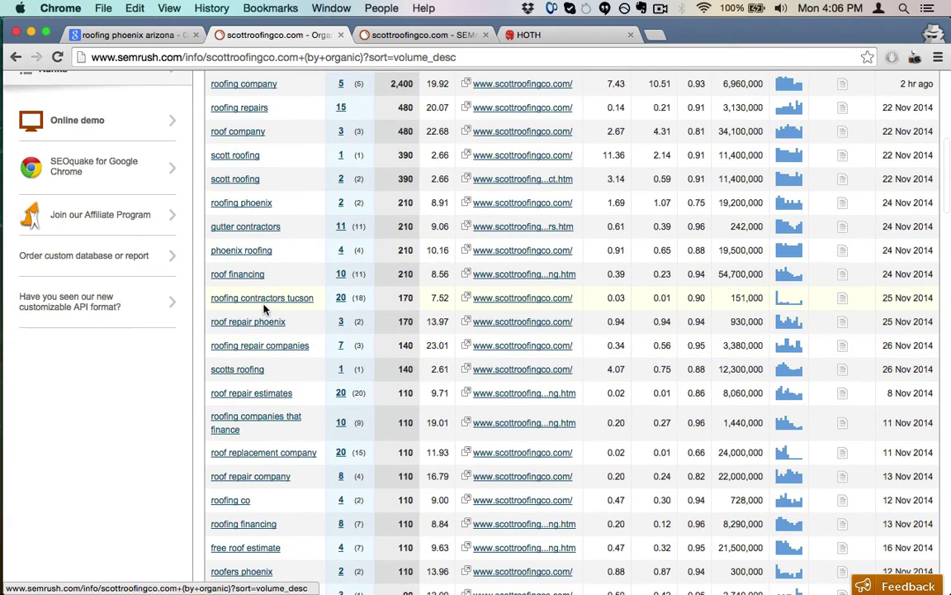
pyautogui.scroll(-3, 256, 361)
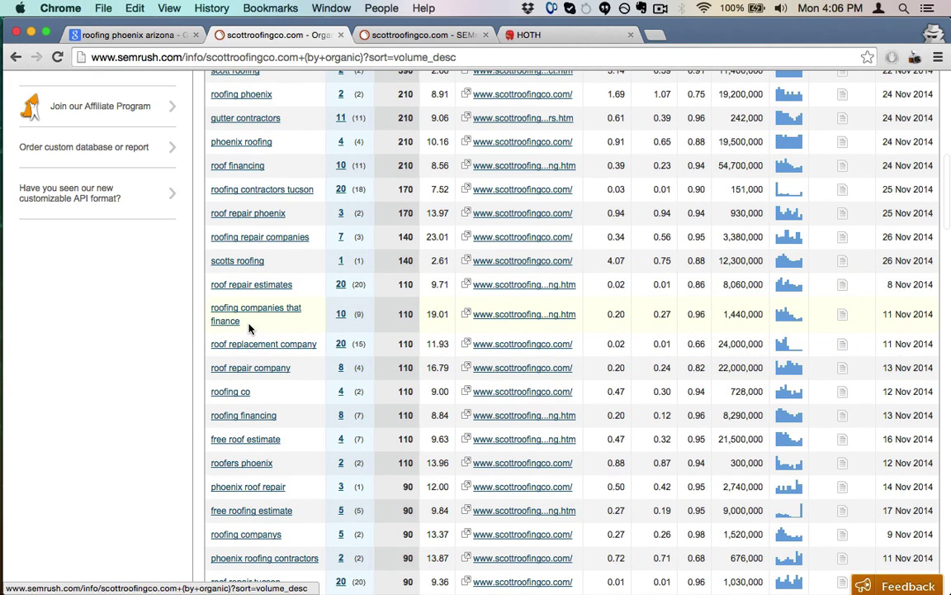
pyautogui.scroll(-1, 259, 430)
pyautogui.scroll(5, 260, 435)
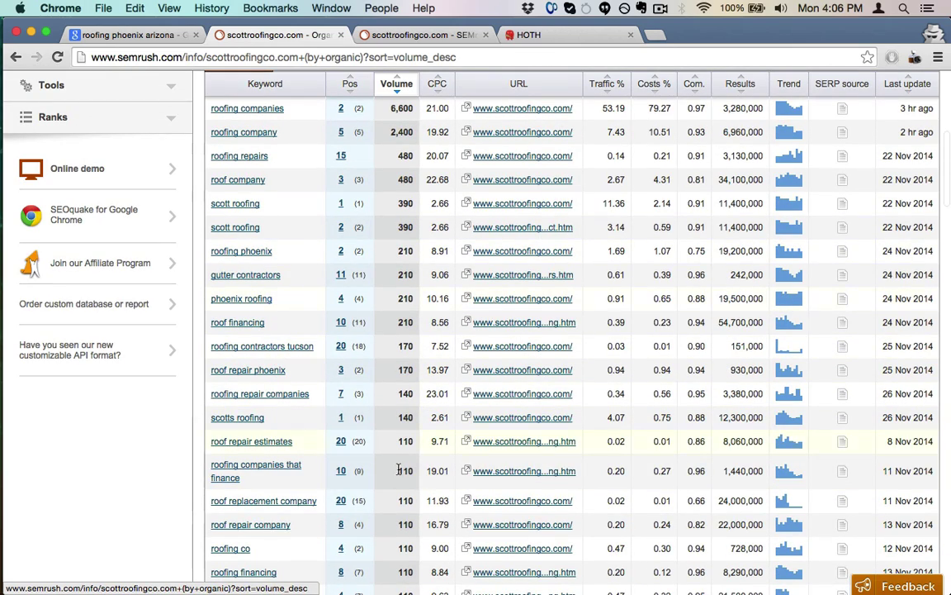
pyautogui.scroll(4, 391, 340)
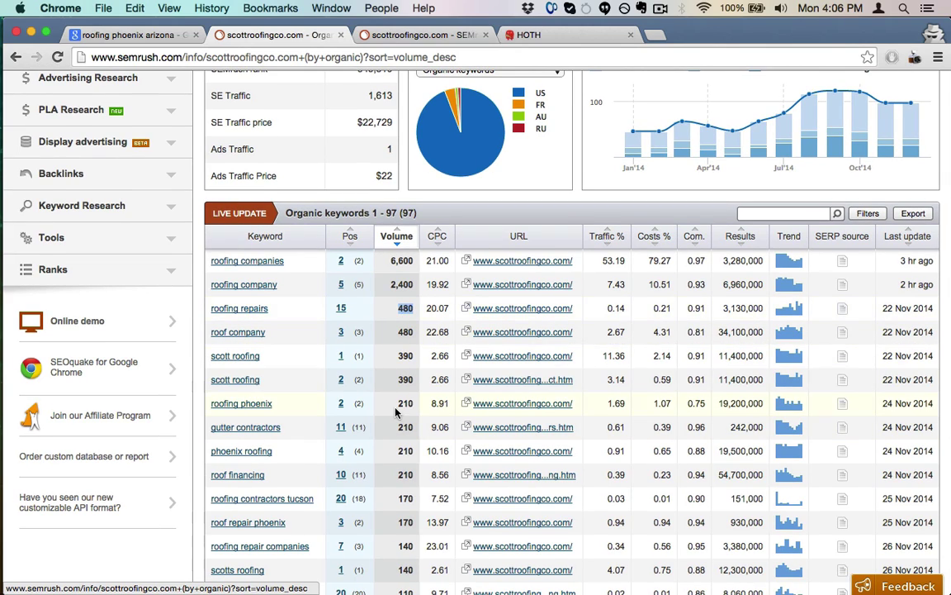
pyautogui.scroll(3, 401, 330)
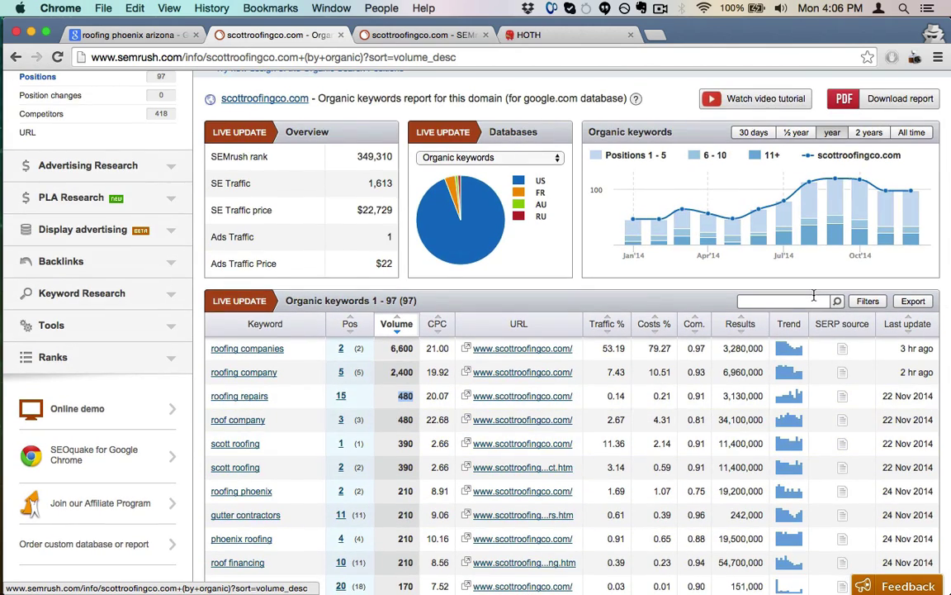
pyautogui.scroll(2, 396, 413)
# - Export scottroofingco.com's volume-sorted keyword report as a CSV
pyautogui.click(913, 371)
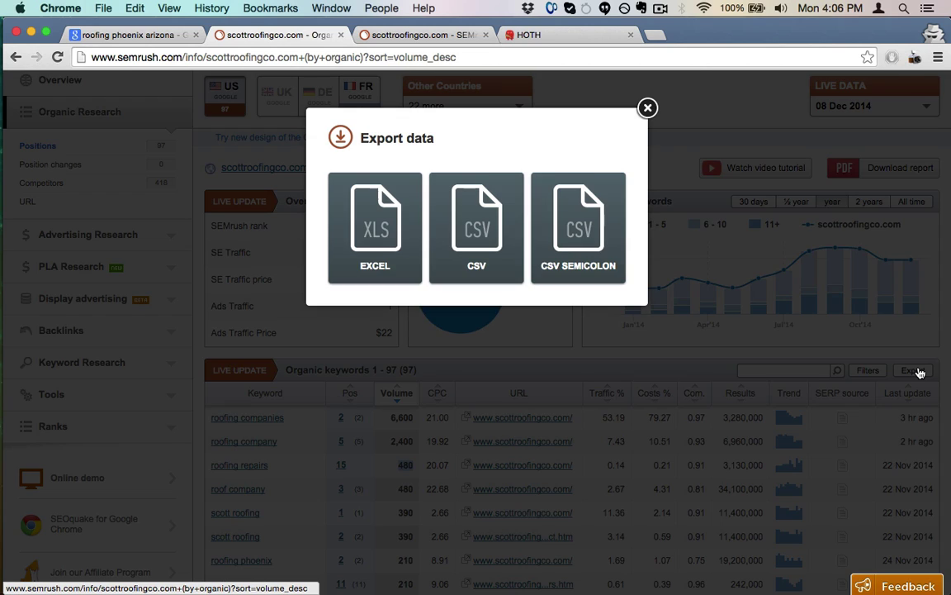
pyautogui.click(457, 239)
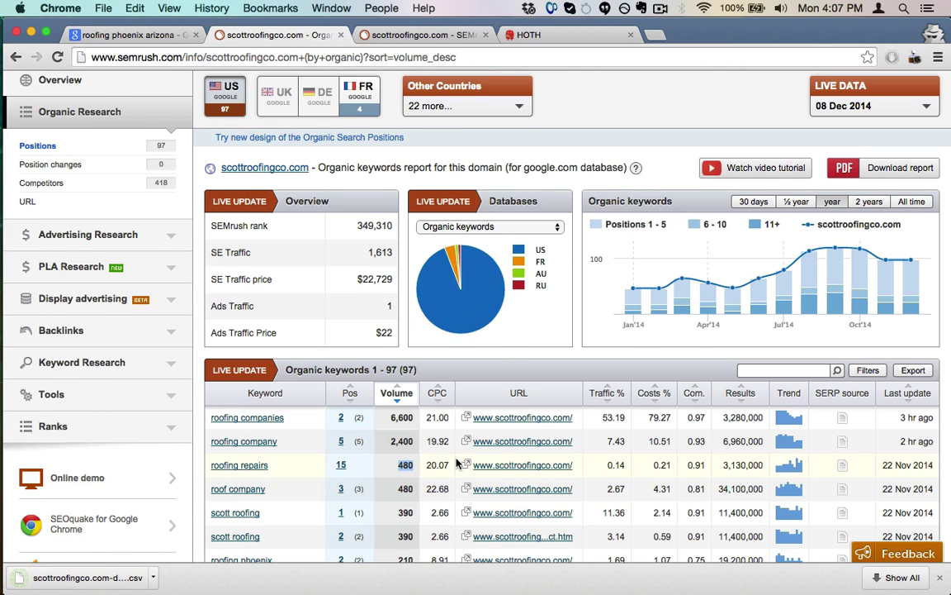
pyautogui.scroll(3, 330, 334)
# - Search kykoroofing.com in SEMrush, copied from the TextEdit address list
pyautogui.press('super+Tab')
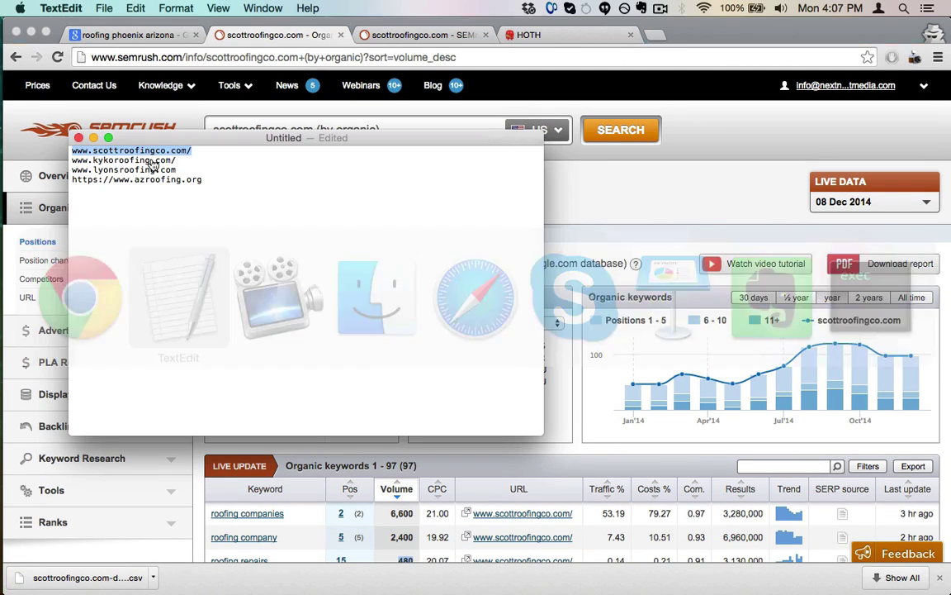
pyautogui.tripleClick(174, 159)
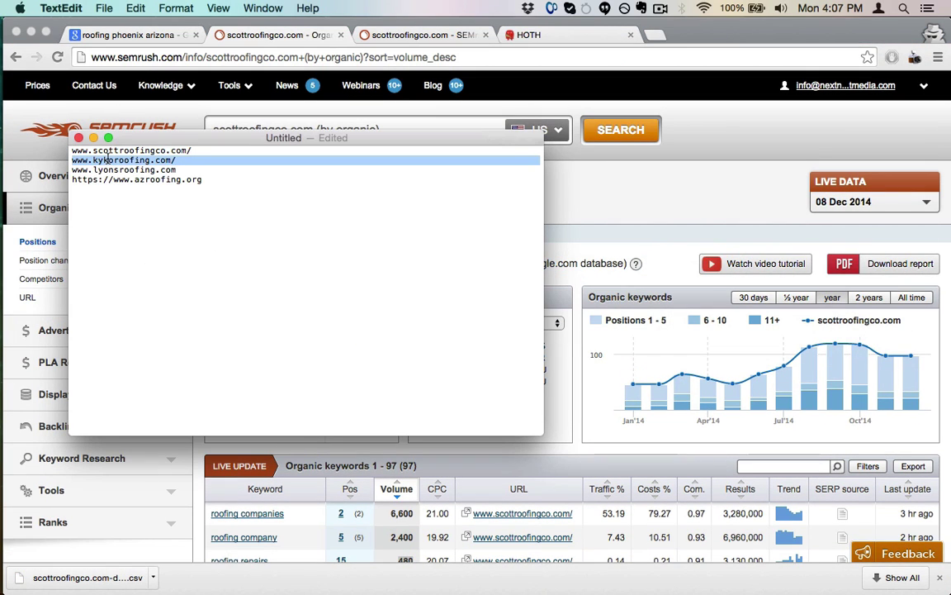
pyautogui.press('super+c')
pyautogui.press('super+Tab')
pyautogui.click(275, 116)
pyautogui.press('super+v')
pyautogui.press('Return')
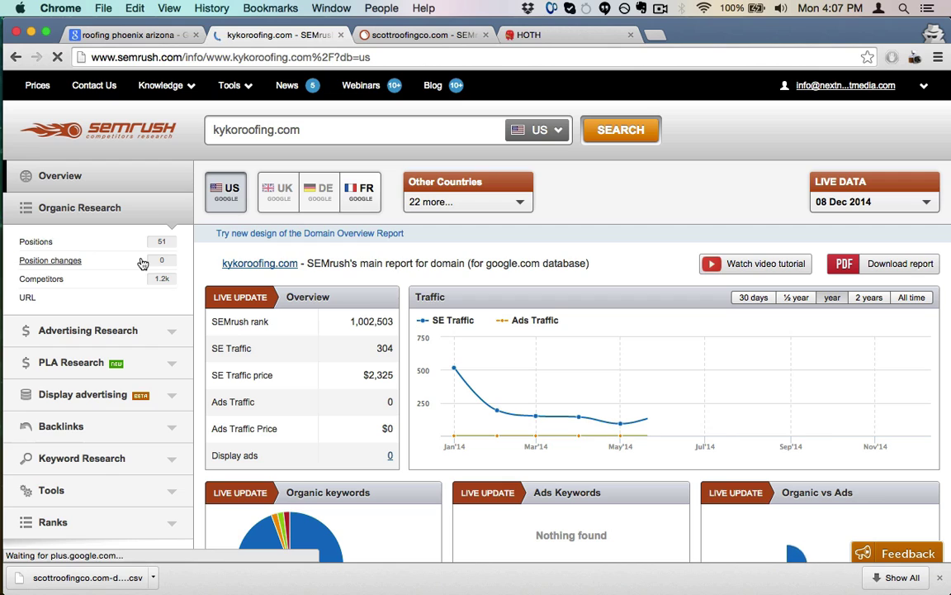
# - Open kykoroofing.com's organic keyword positions report
pyautogui.click(59, 243)
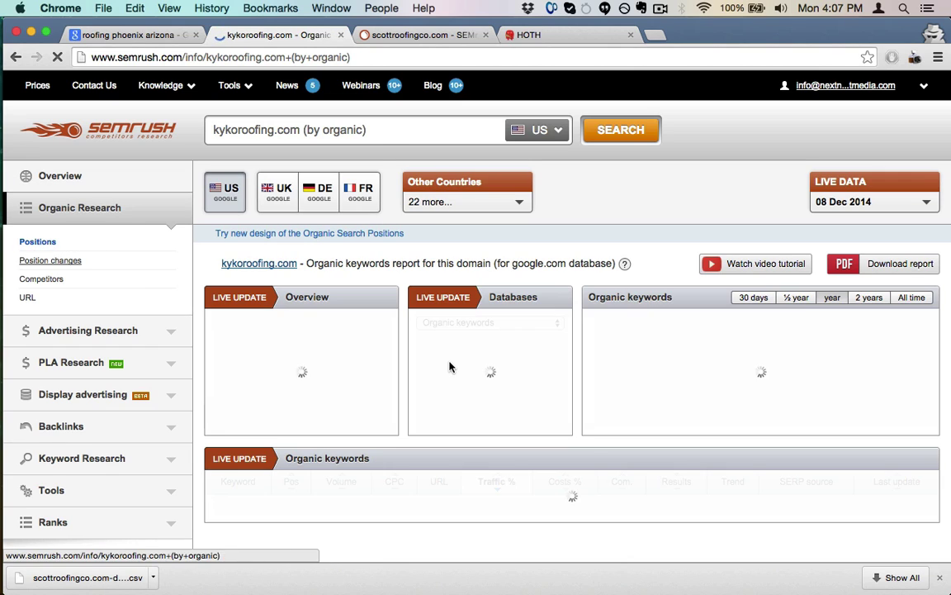
pyautogui.scroll(-5, 450, 367)
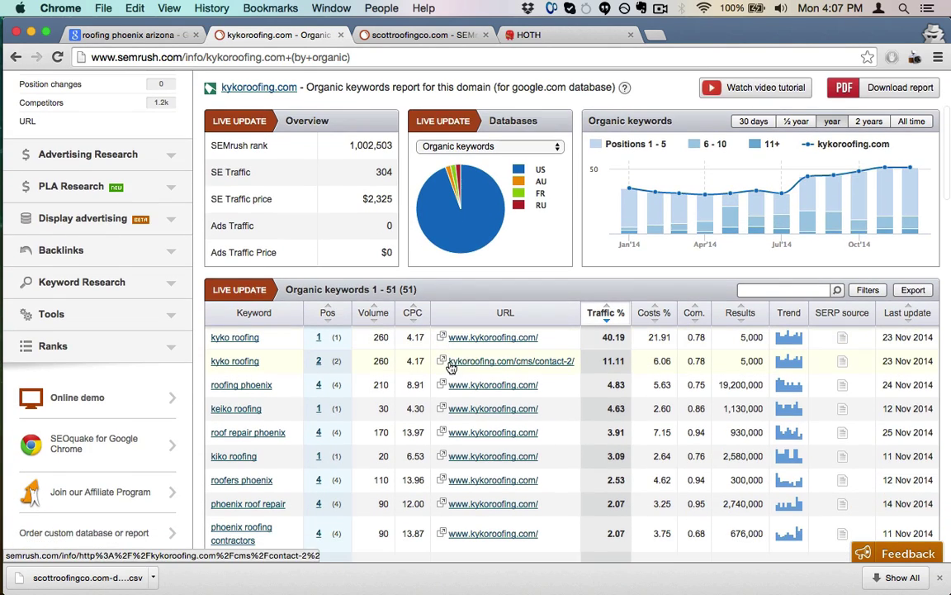
pyautogui.scroll(-4, 359, 350)
pyautogui.scroll(4, 360, 347)
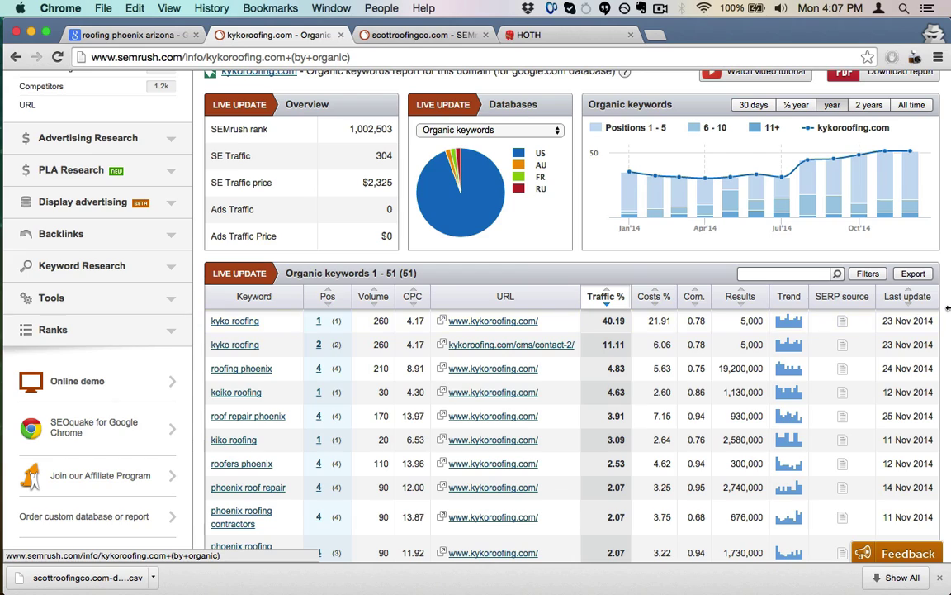
# - Export kykoroofing.com's organic keywords as a CSV and go to the Excel sheet
pyautogui.click(910, 277)
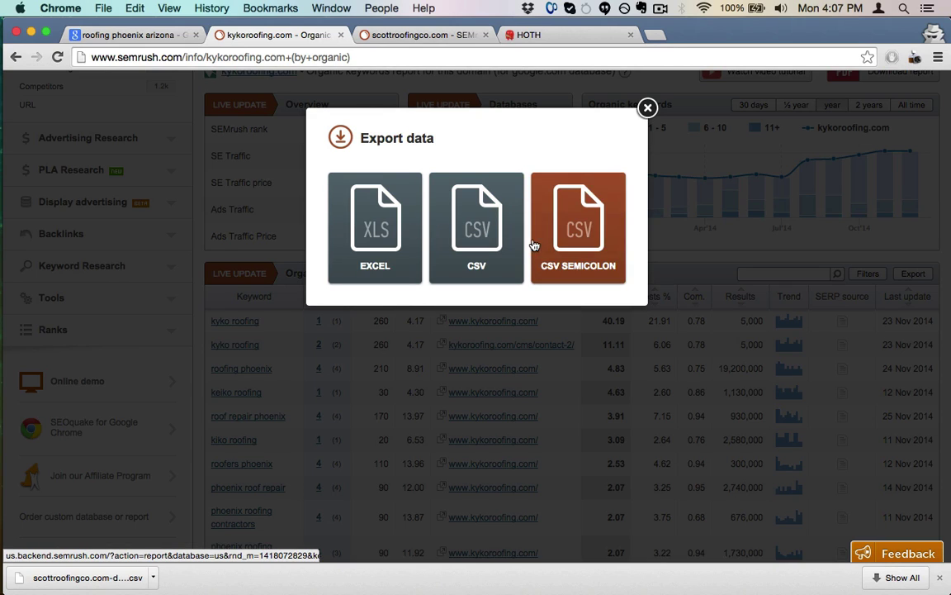
pyautogui.click(476, 230)
pyautogui.scroll(5, 244, 168)
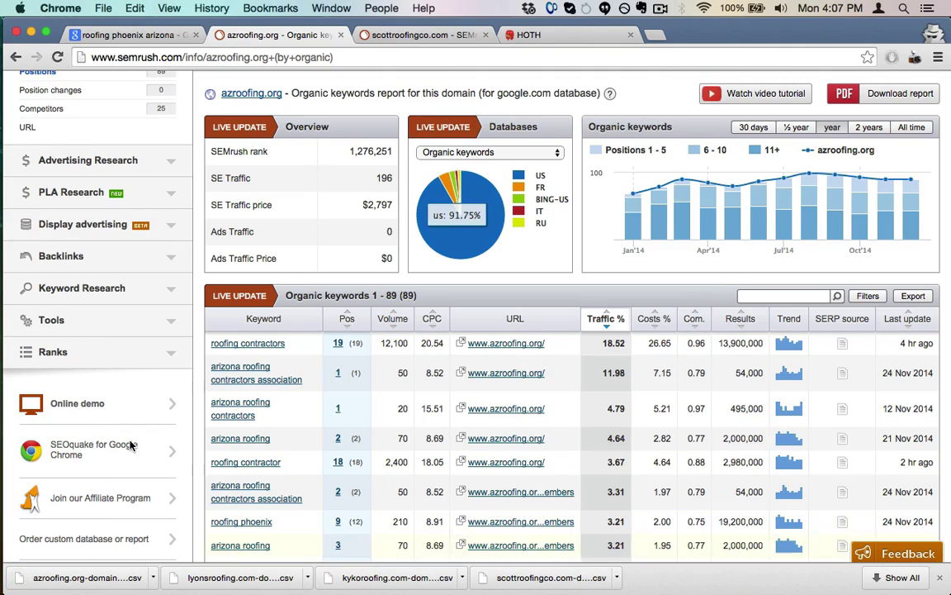
pyautogui.scroll(3, 132, 435)
pyautogui.scroll(-5, 293, 437)
pyautogui.scroll(5, 294, 438)
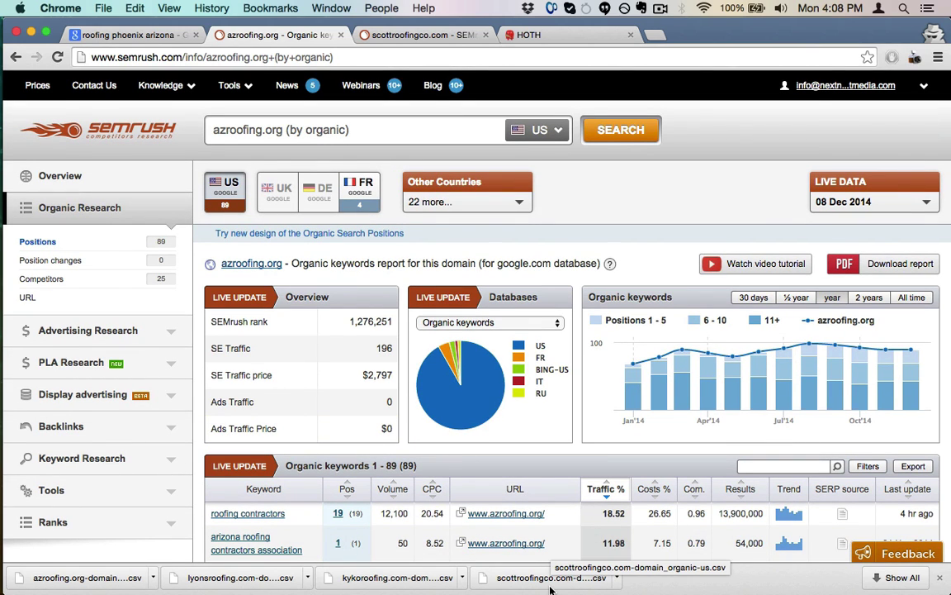
pyautogui.press('super+Tab')
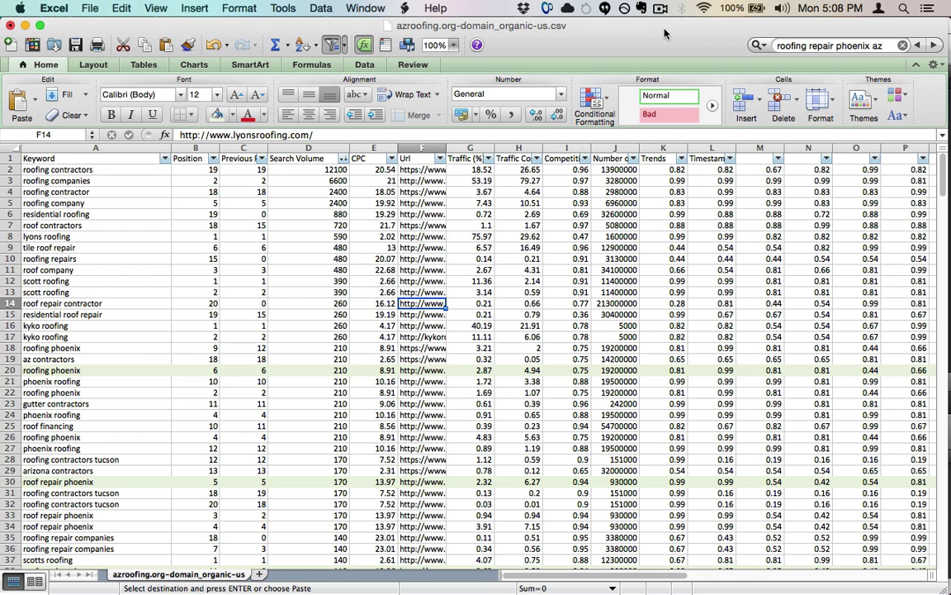
pyautogui.click(299, 268)
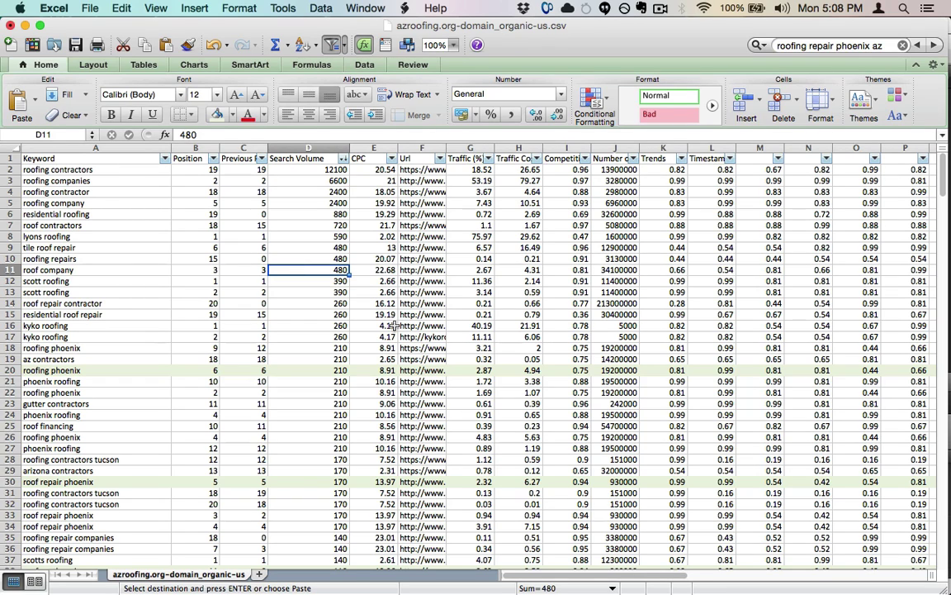
pyautogui.click(5, 157)
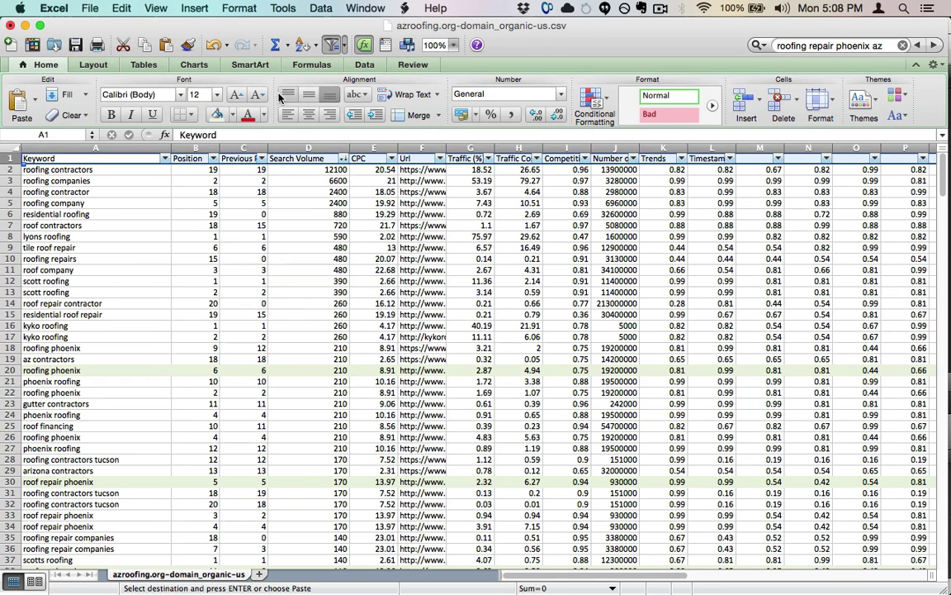
pyautogui.click(334, 169)
pyautogui.press('Down')
pyautogui.press('Down')
pyautogui.press('Down')
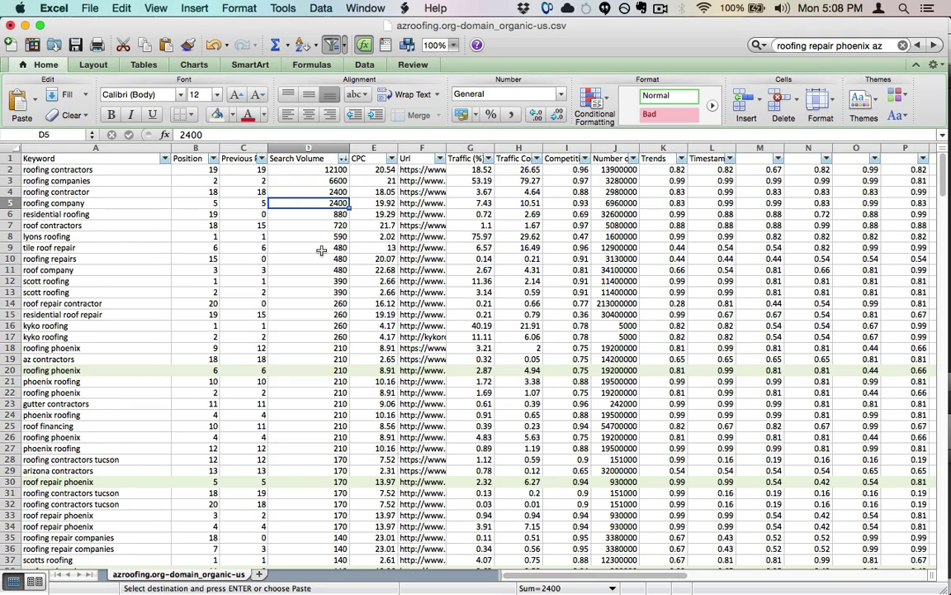
pyautogui.scroll(-14, 321, 250)
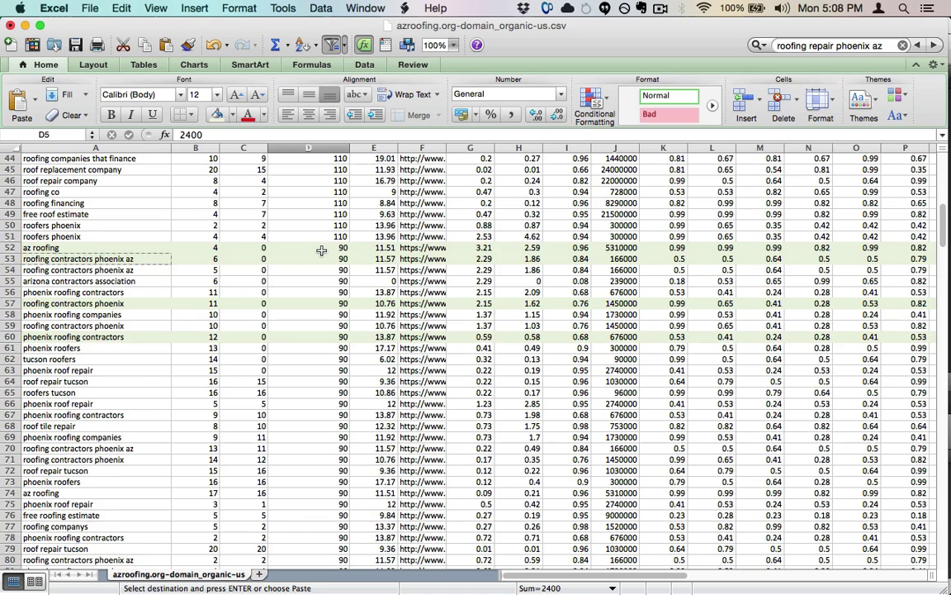
pyautogui.scroll(14, 321, 250)
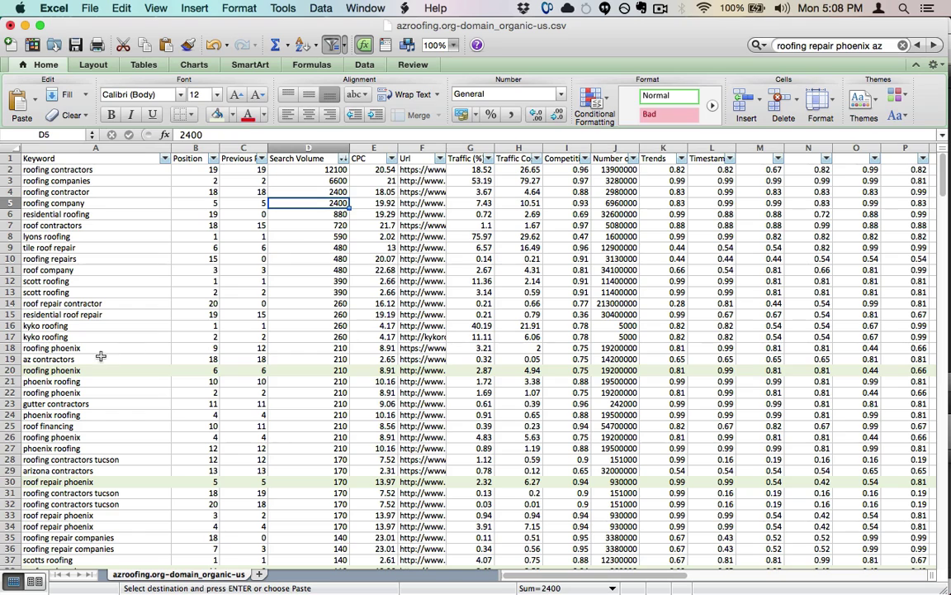
pyautogui.click(72, 369)
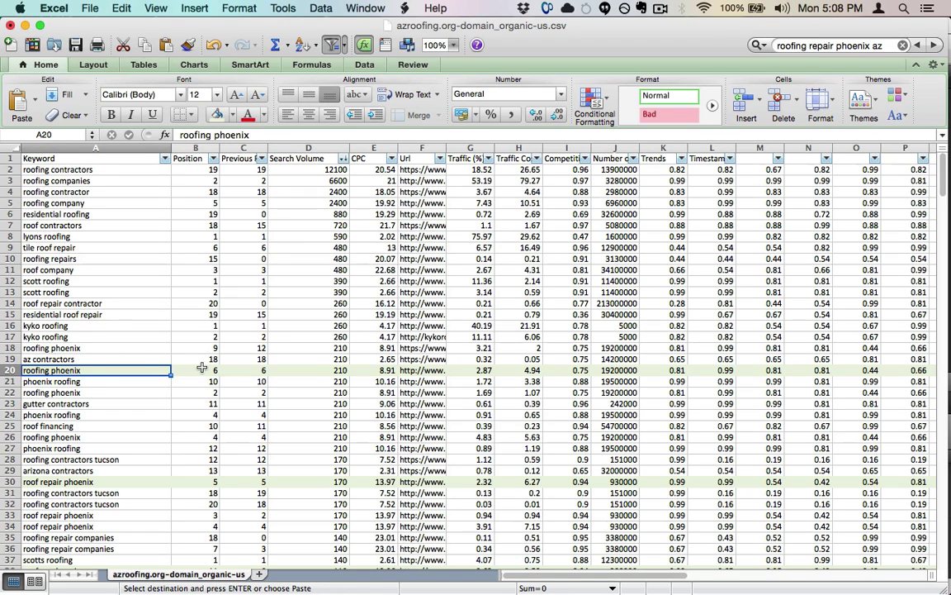
pyautogui.click(9, 370)
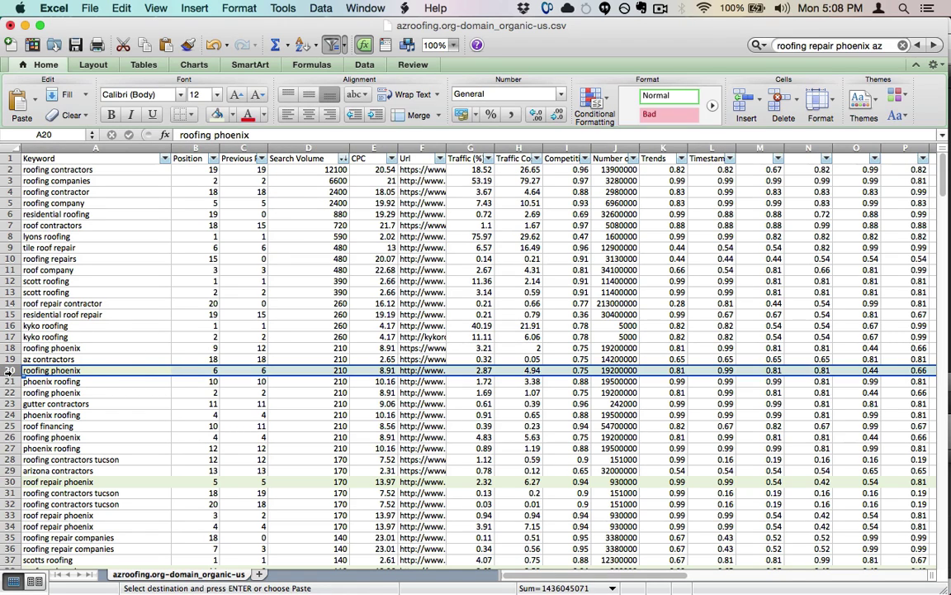
pyautogui.click(327, 372)
pyautogui.scroll(-3, 109, 376)
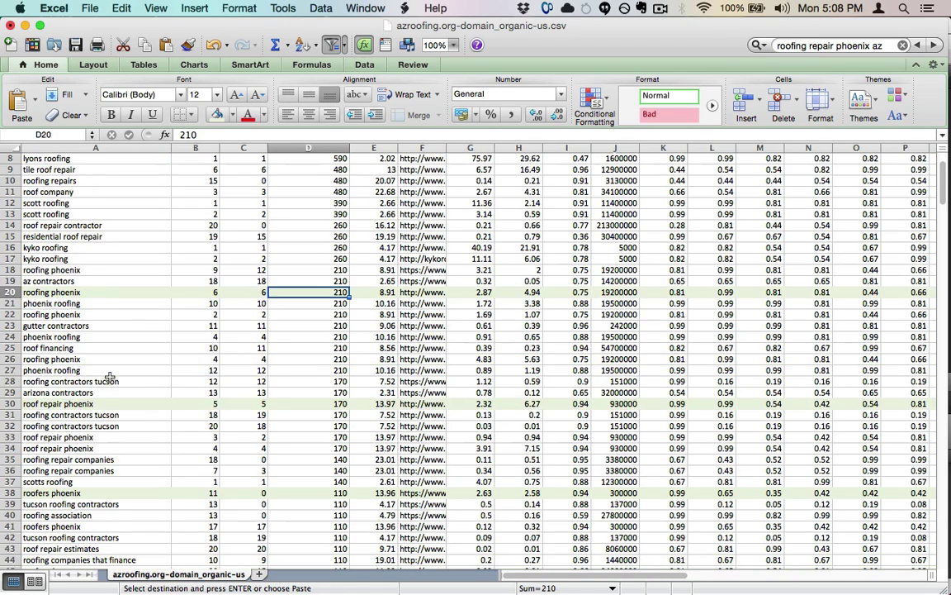
pyautogui.click(10, 403)
pyautogui.scroll(-3, 125, 404)
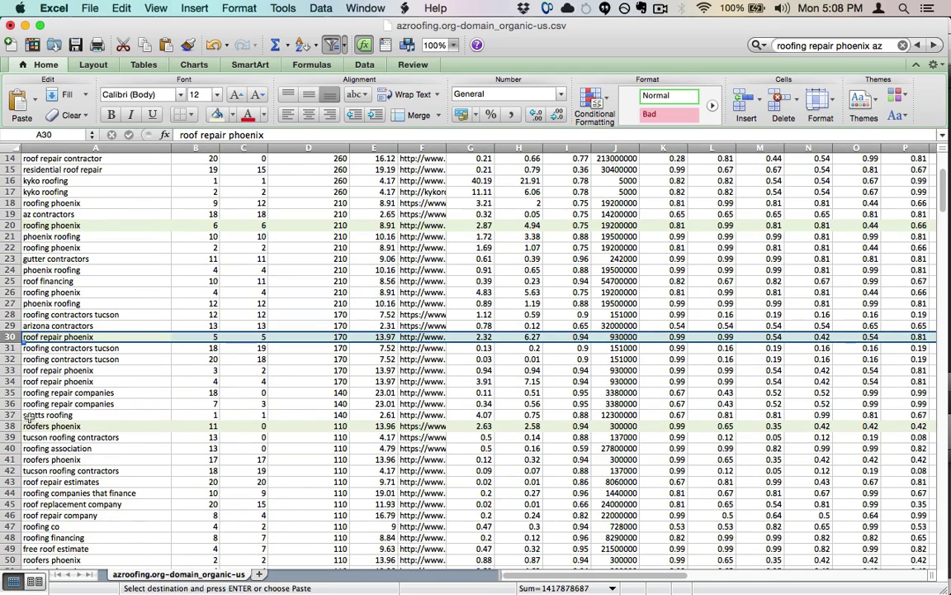
pyautogui.click(10, 426)
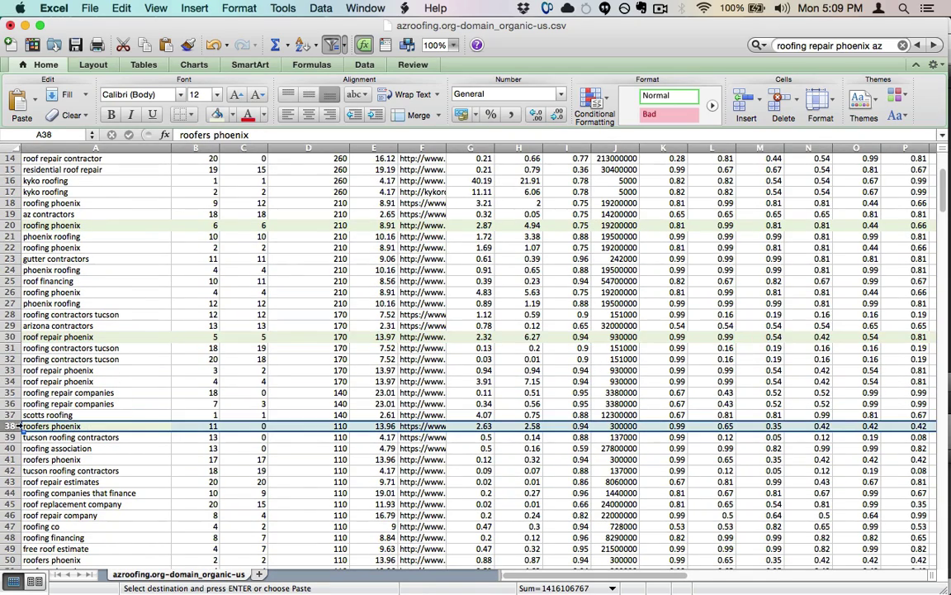
pyautogui.scroll(5, 139, 421)
pyautogui.scroll(-3, 139, 421)
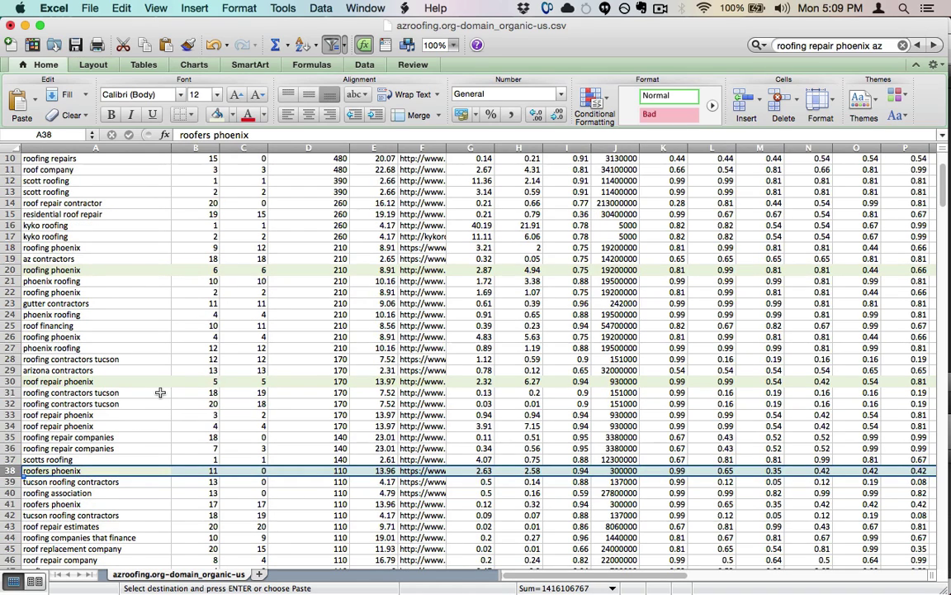
pyautogui.scroll(2, 170, 385)
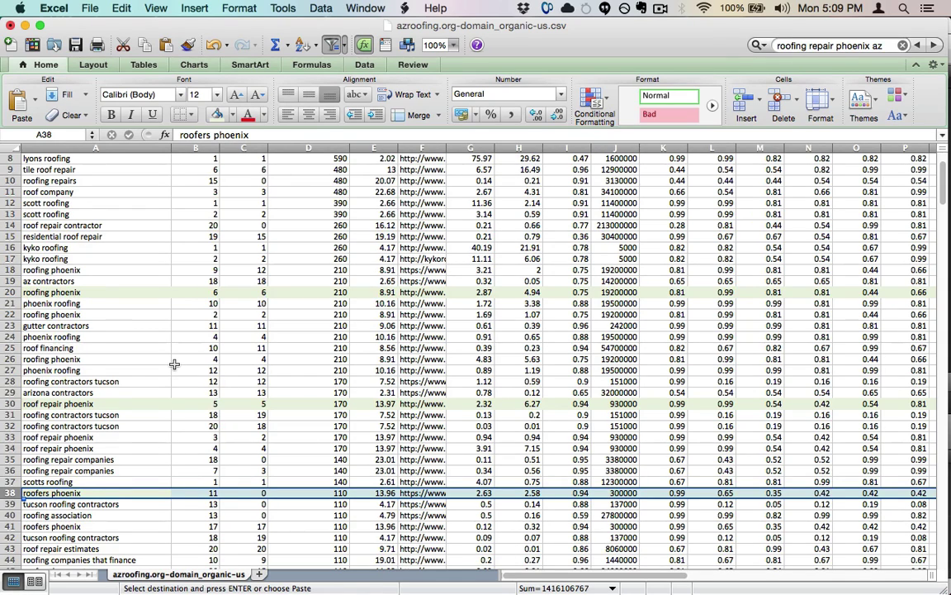
pyautogui.click(177, 315)
pyautogui.click(98, 301)
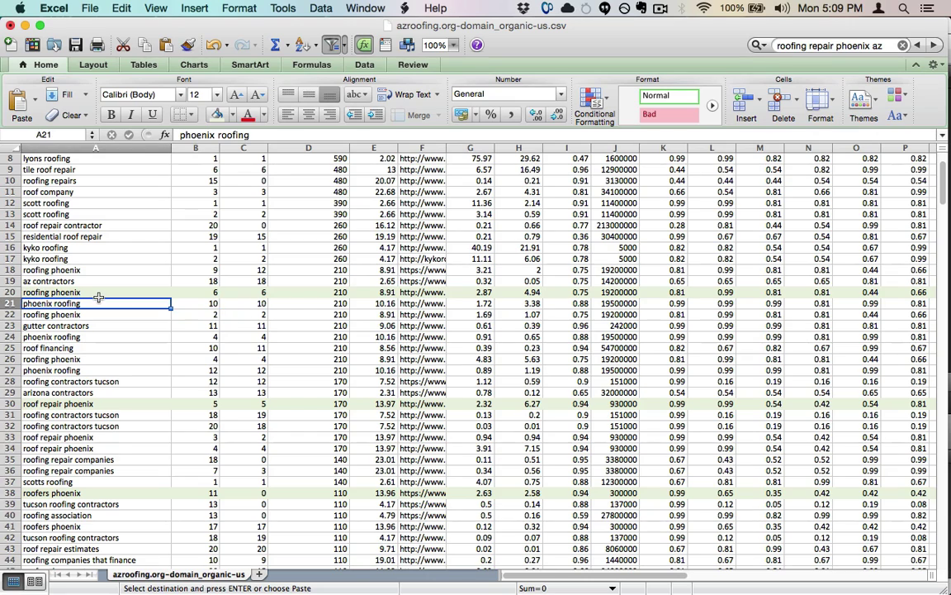
pyautogui.click(98, 292)
pyautogui.scroll(-2, 60, 363)
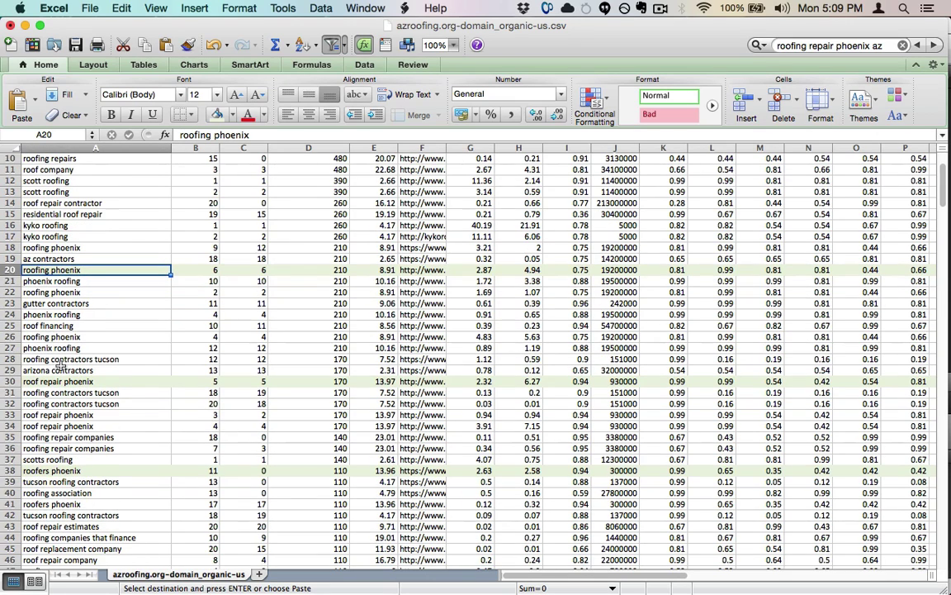
pyautogui.scroll(7, 73, 395)
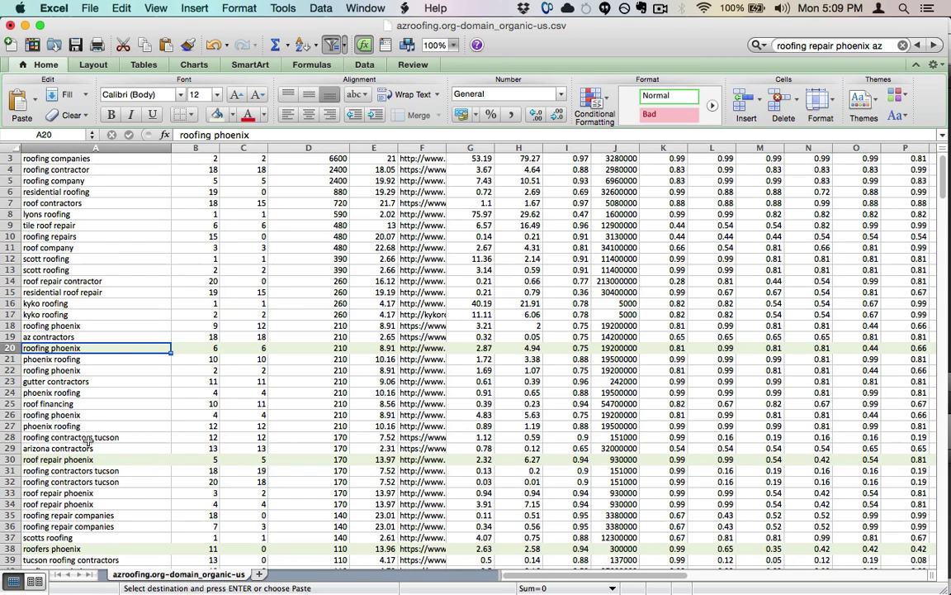
pyautogui.scroll(-5, 88, 440)
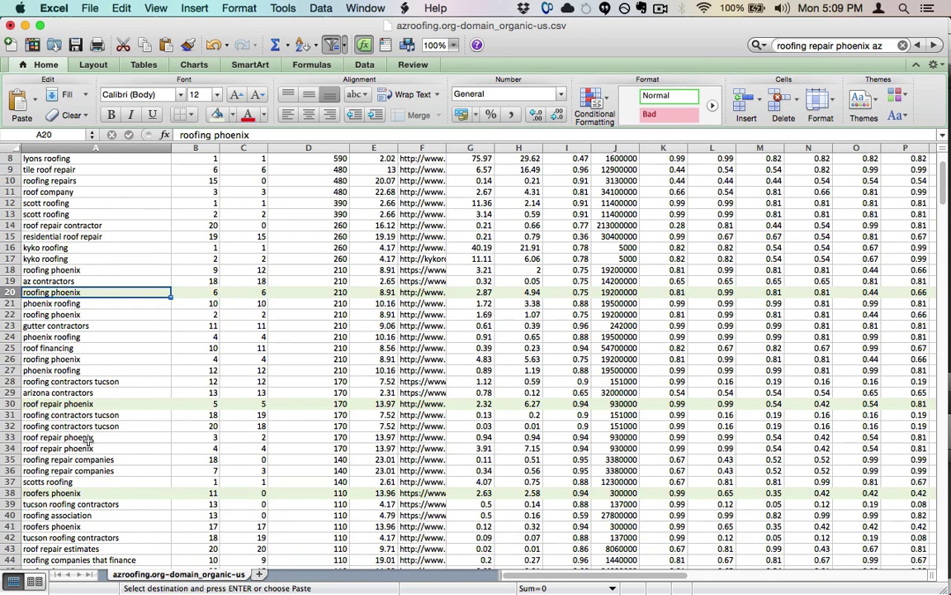
pyautogui.scroll(-3, 89, 440)
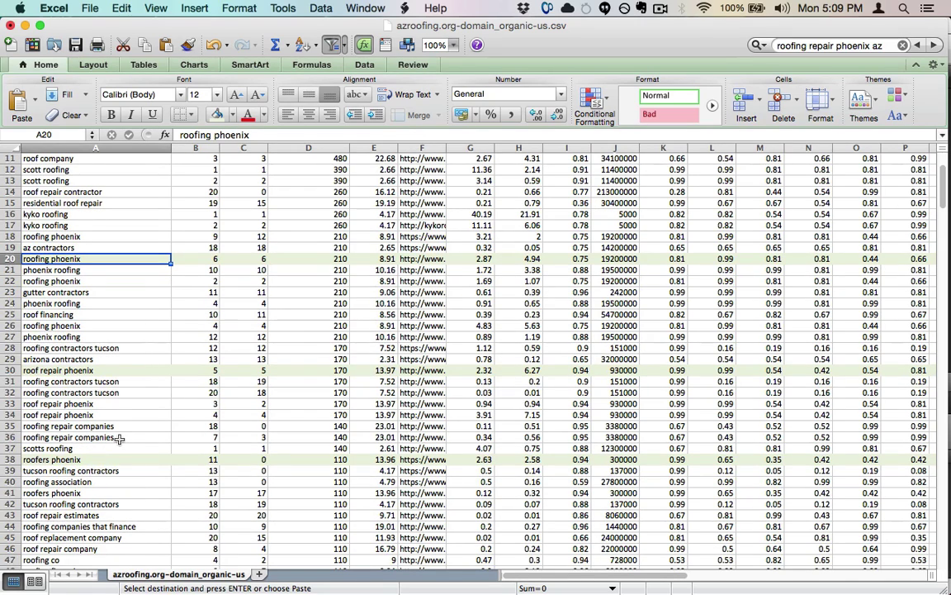
pyautogui.scroll(-3, 119, 439)
pyautogui.scroll(6, 119, 439)
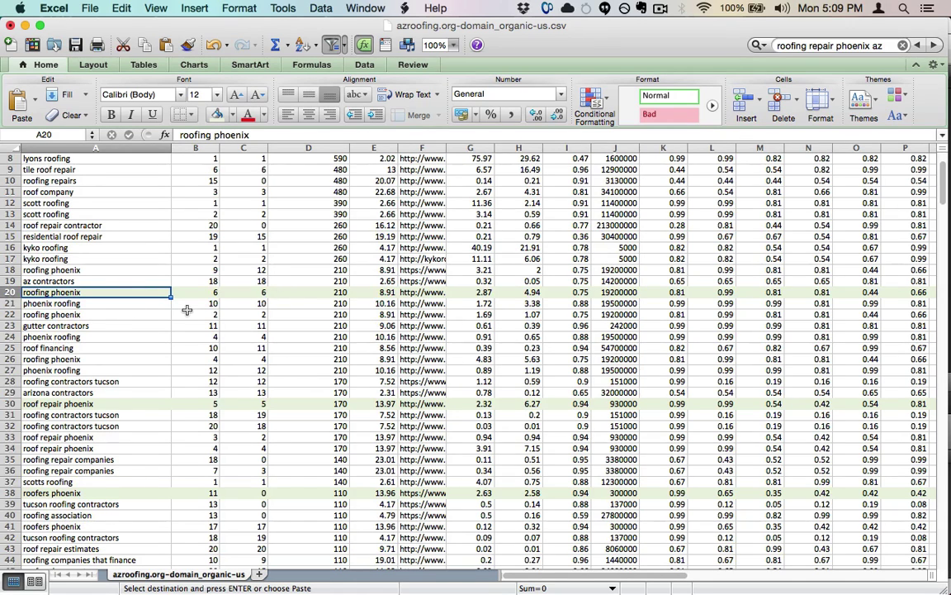
pyautogui.scroll(7, 187, 309)
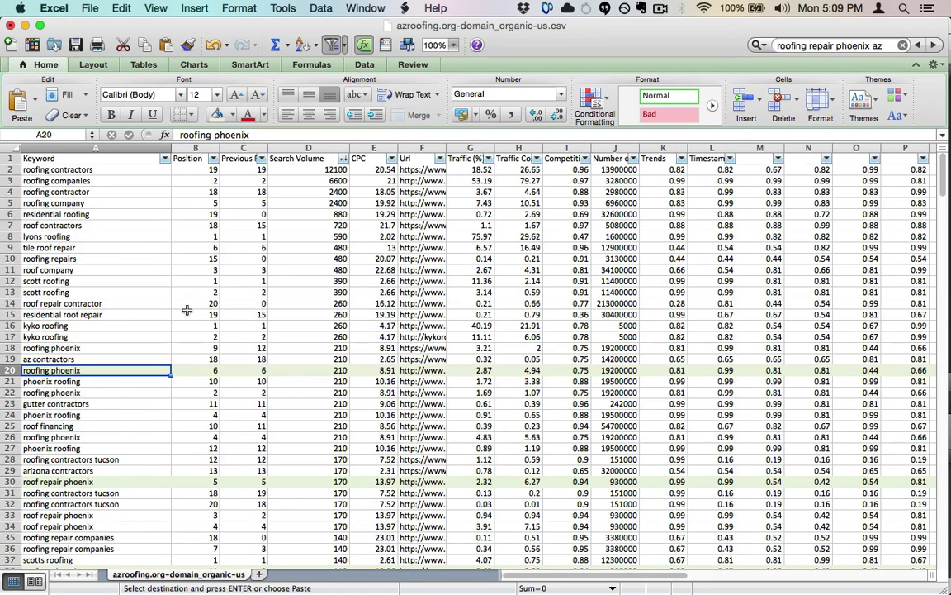
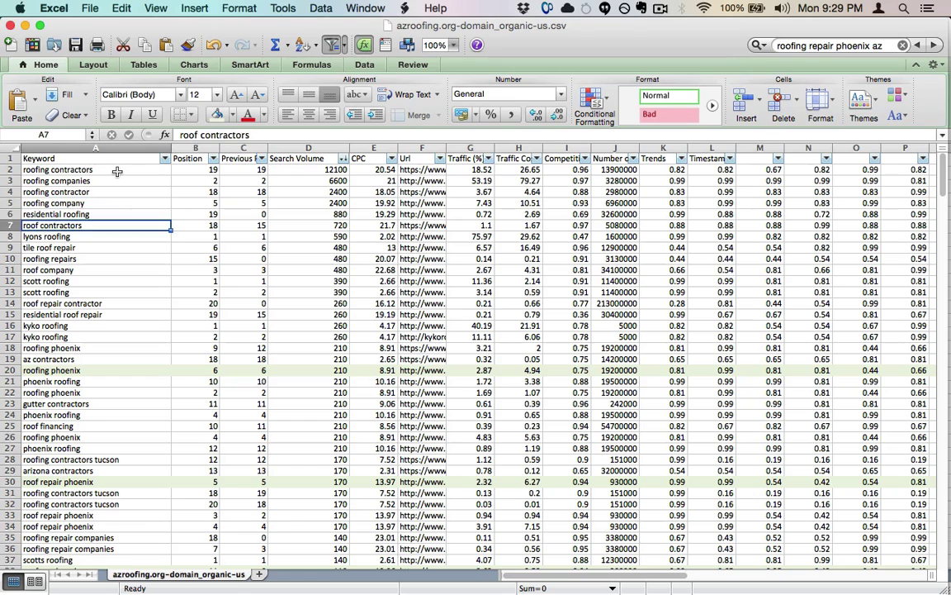
# - Review the competitor's organic roofing keywords in column A, then bring up the TextEdit keyword list
pyautogui.press('Up')
pyautogui.press('Down')
pyautogui.press('Down')
pyautogui.press('Down')
pyautogui.press('Down')
pyautogui.press('Down')
pyautogui.press('Down')
pyautogui.press('Down')
pyautogui.press('Down')
pyautogui.press('Down')
pyautogui.press('Down')
pyautogui.press('Down')
pyautogui.press('Down')
pyautogui.press('Down')
pyautogui.press('Down')
pyautogui.press('Down')
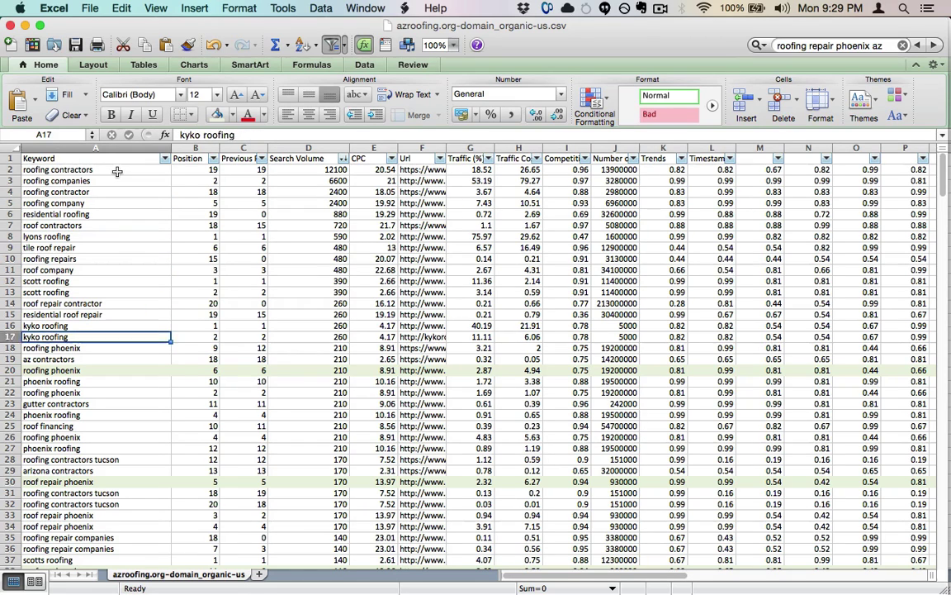
pyautogui.press('Up')
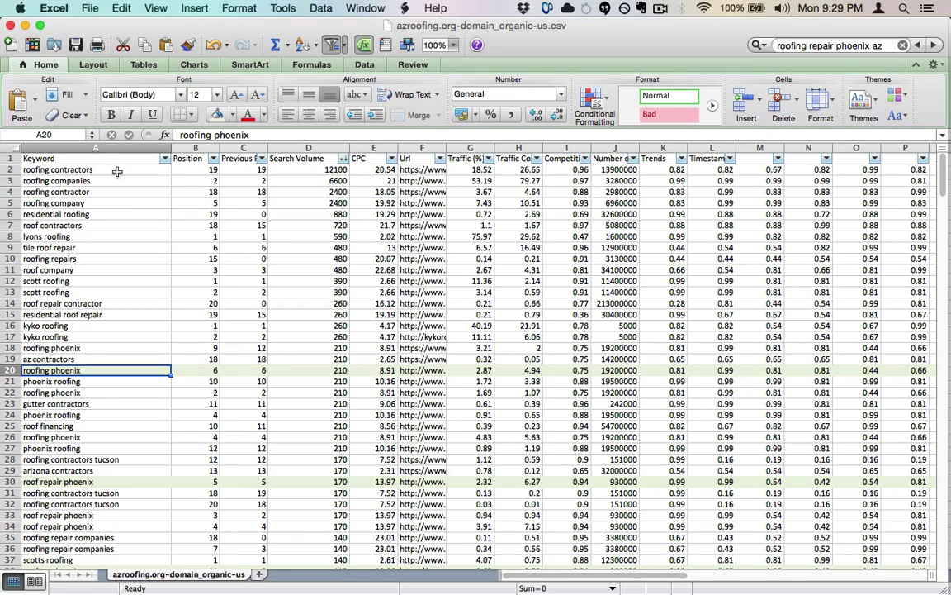
pyautogui.press('super+Tab')
pyautogui.press('super+Tab')
pyautogui.press('super+Tab')
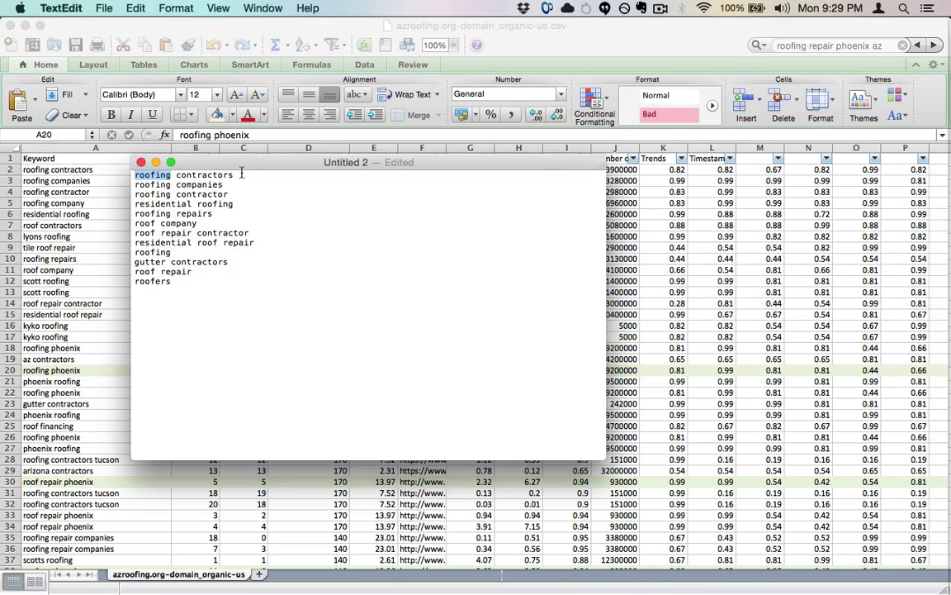
pyautogui.click(256, 183)
# - Look over the twelve TextEdit roofing keywords, then return to Chrome's Keyword Tool roofing results
pyautogui.press('super+a')
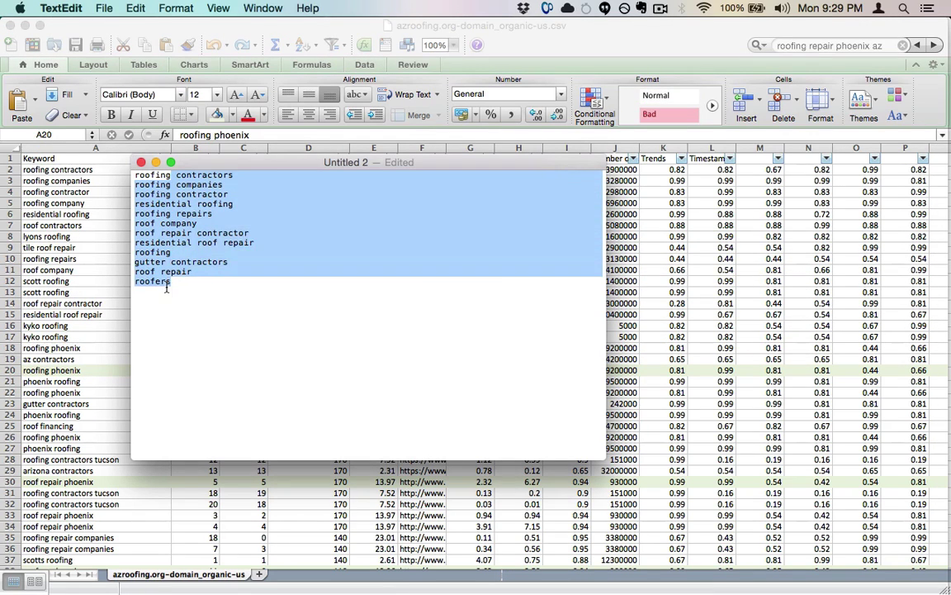
pyautogui.click(189, 282)
pyautogui.moveTo(189, 281); pyautogui.dragTo(161, 233)
pyautogui.click(161, 233)
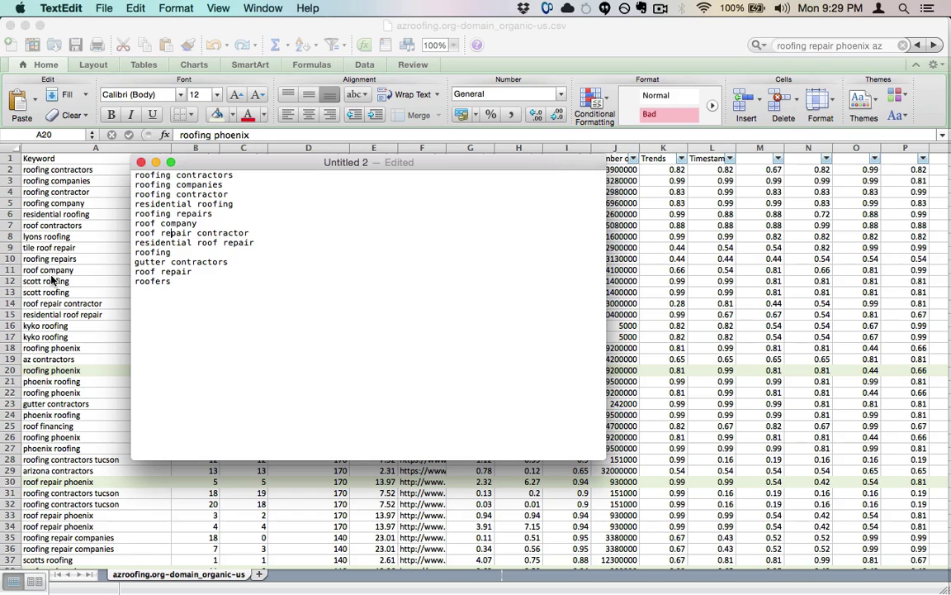
pyautogui.press('super+Tab')
pyautogui.press('super+Tab')
pyautogui.press('super+Tab')
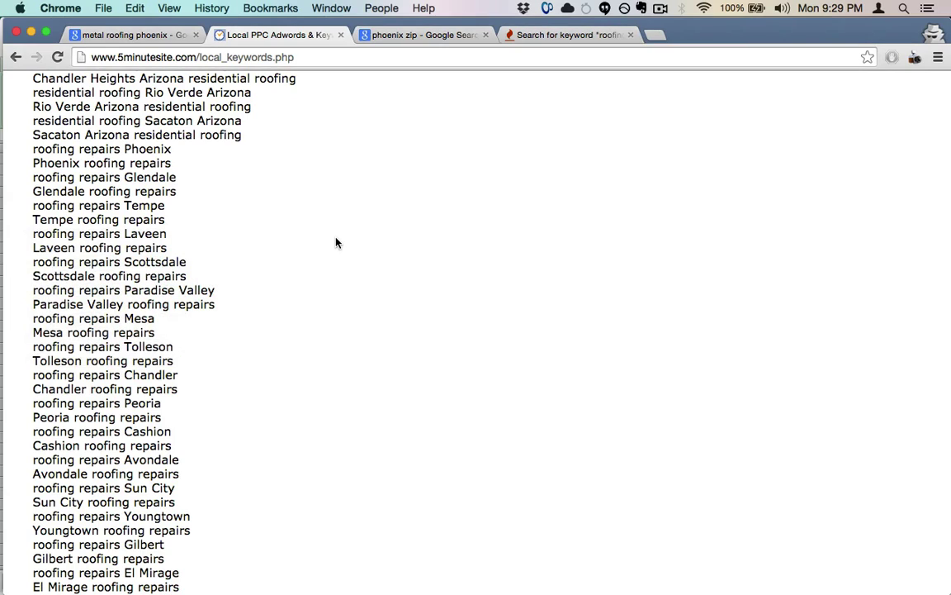
pyautogui.hotkey('ctrl', 'Tab')
pyautogui.hotkey('ctrl', 'Tab')
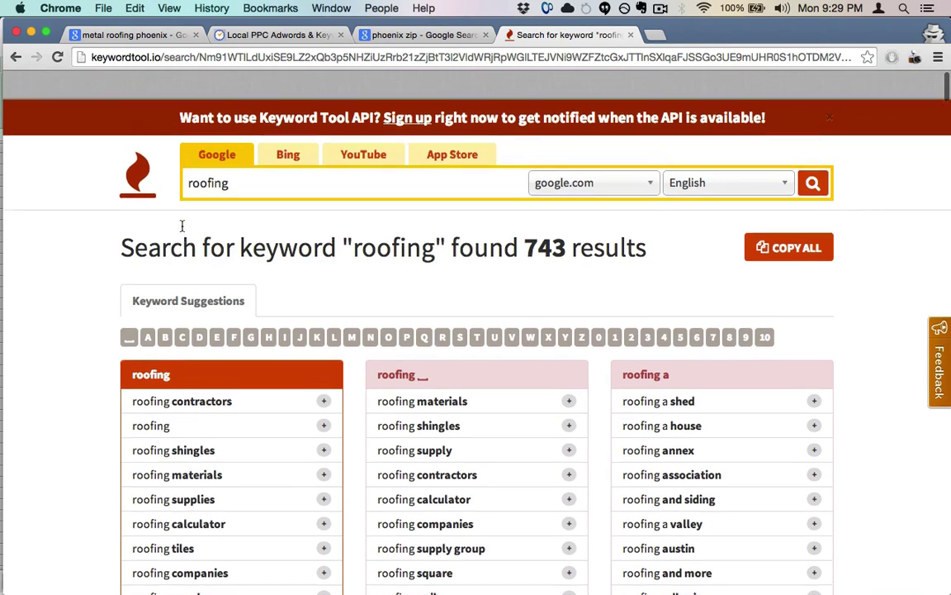
# - Review the roofing suggestions, noting roofing contractors, roofing companies and roofing supply group
pyautogui.scroll(-1, 182, 226)
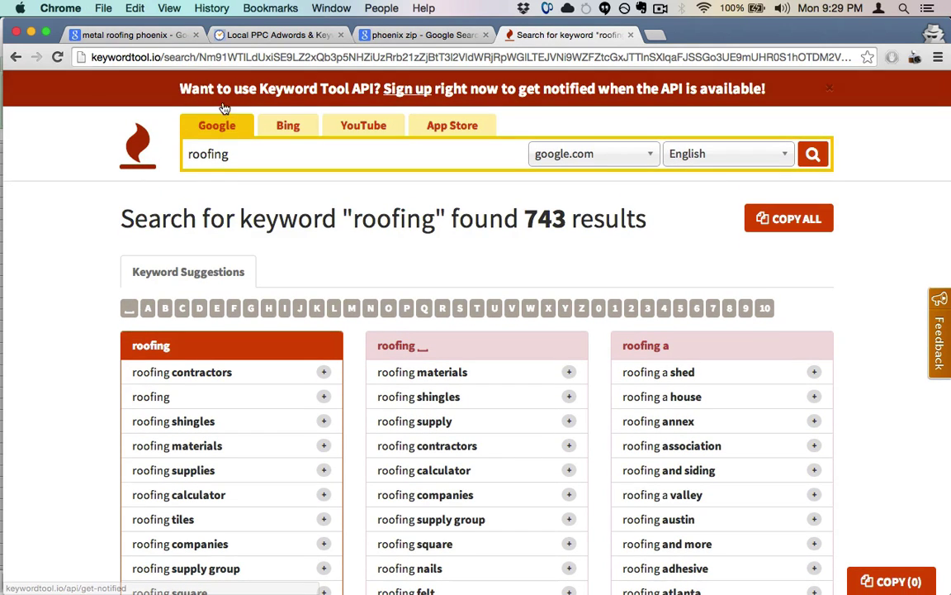
pyautogui.scroll(1, 379, 169)
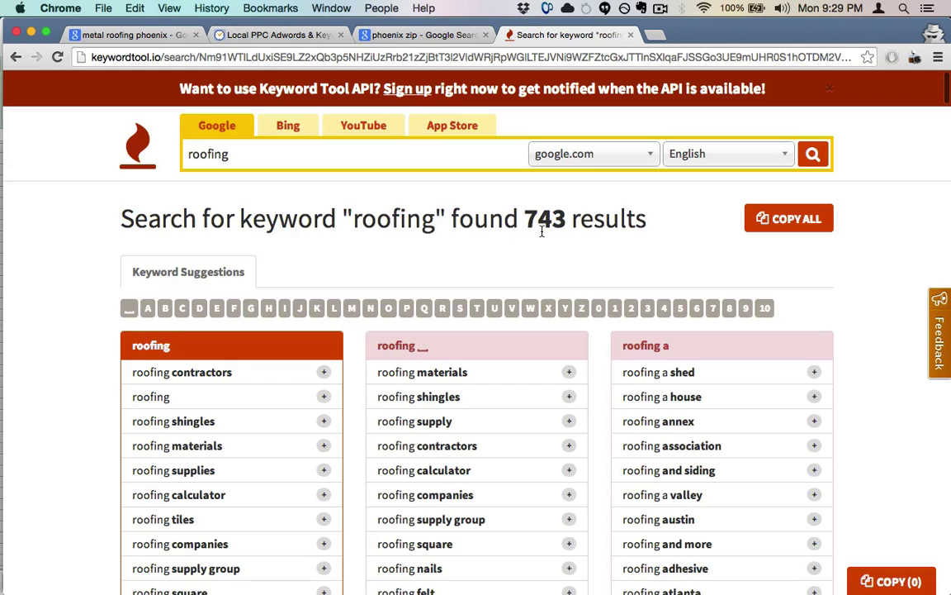
pyautogui.click(272, 154)
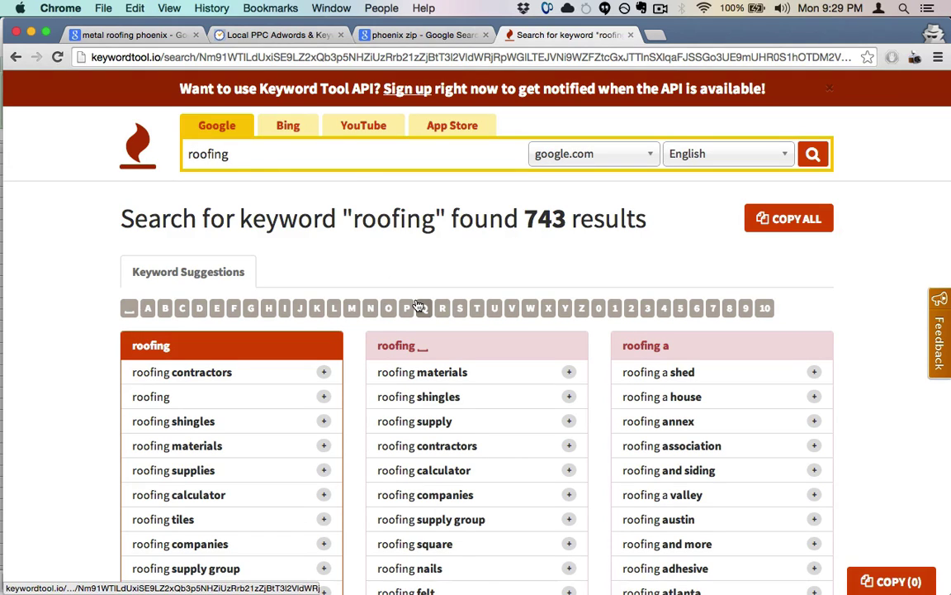
pyautogui.scroll(-4, 376, 355)
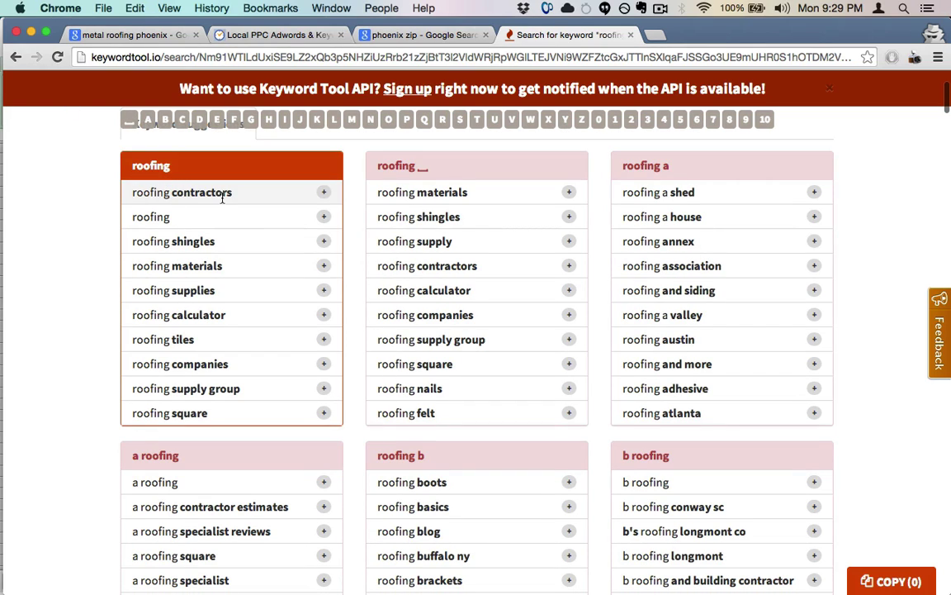
pyautogui.moveTo(223, 193); pyautogui.dragTo(154, 192)
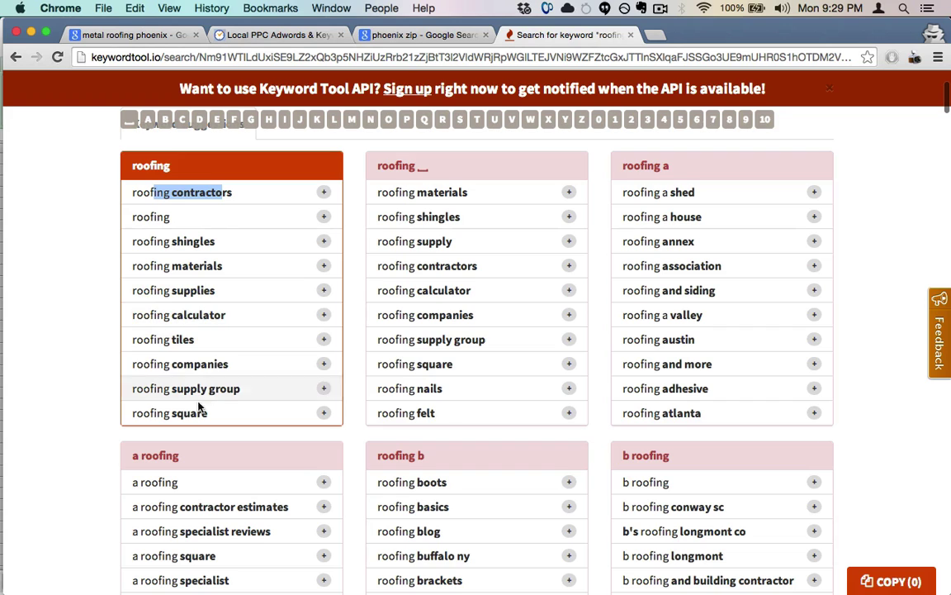
pyautogui.moveTo(183, 367); pyautogui.dragTo(193, 395)
pyautogui.click(192, 372)
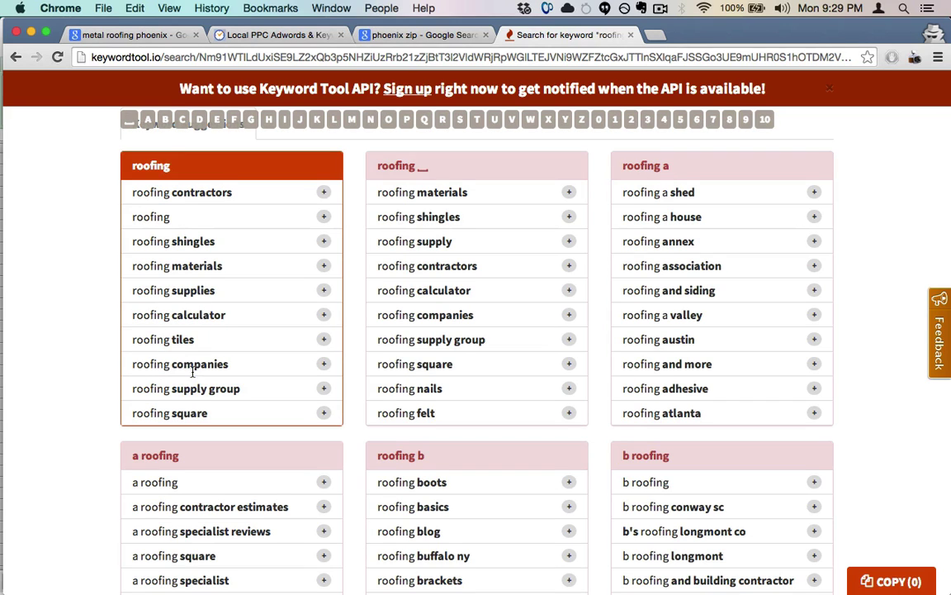
# - Copy all 743 roofing keyword suggestions, then go to the phoenix zip results
pyautogui.scroll(3, 182, 355)
pyautogui.scroll(-1, 153, 412)
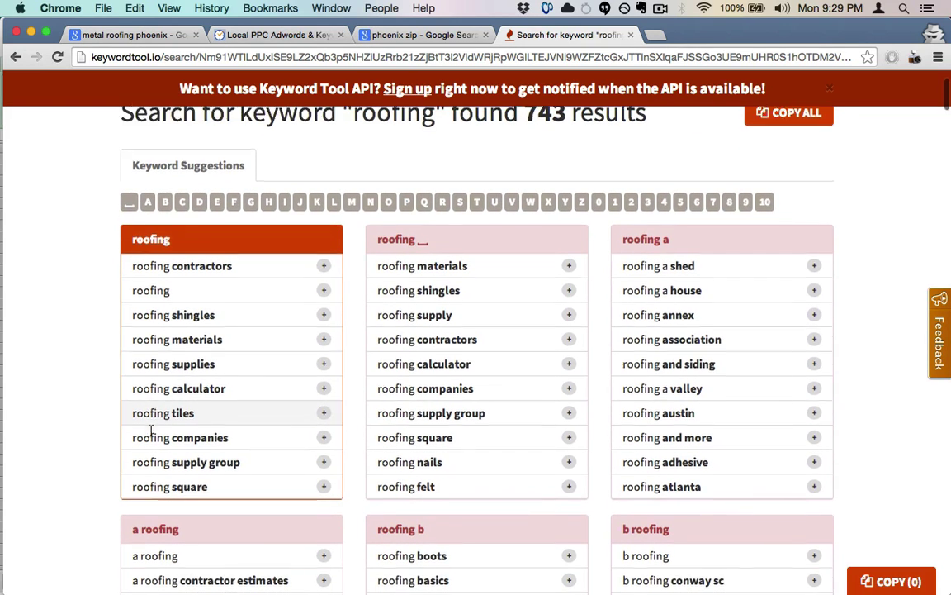
pyautogui.moveTo(213, 425); pyautogui.dragTo(149, 424)
pyautogui.click(149, 425)
pyautogui.scroll(3, 165, 429)
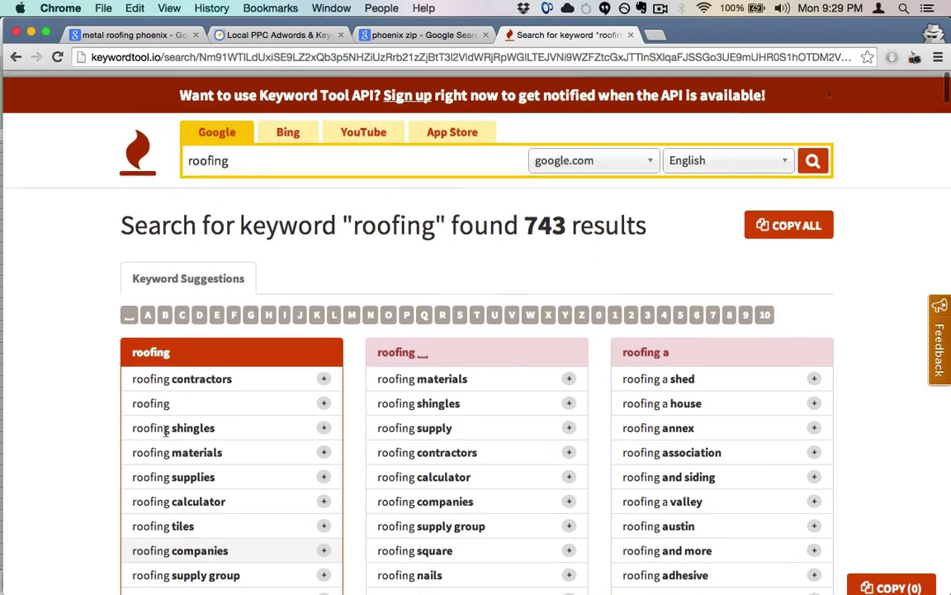
pyautogui.click(806, 232)
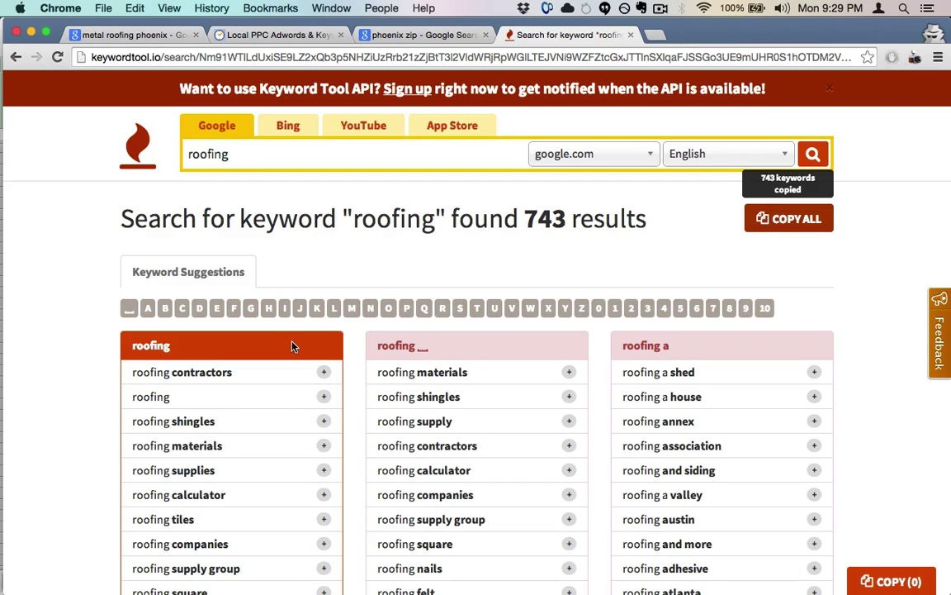
pyautogui.hotkey('ctrl', 'shift', 'Tab')
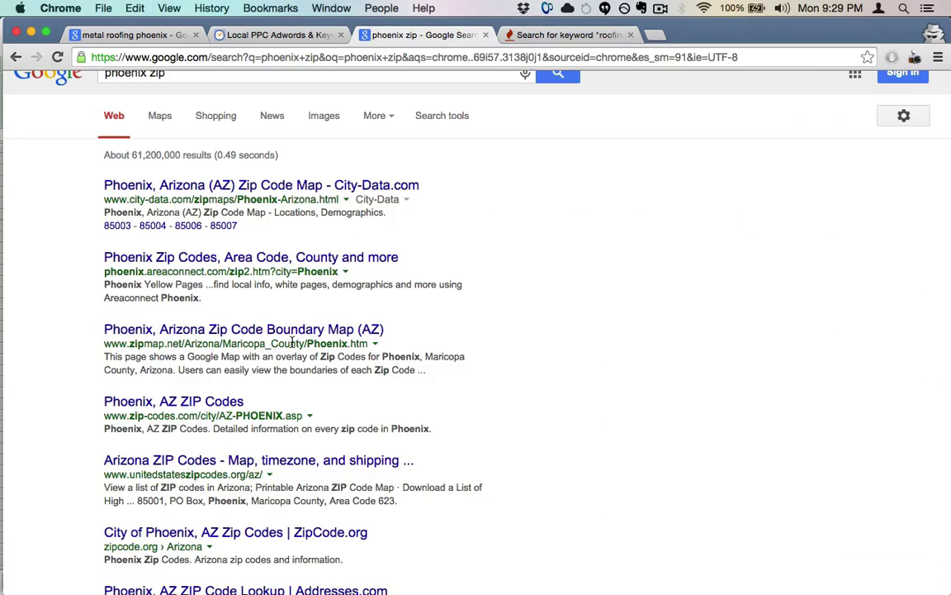
# - Return to the 5minutesite Local Keyword Generator and check the entered roofing keywords
pyautogui.hotkey('ctrl', 'shift', 'Tab')
pyautogui.scroll(10, 292, 347)
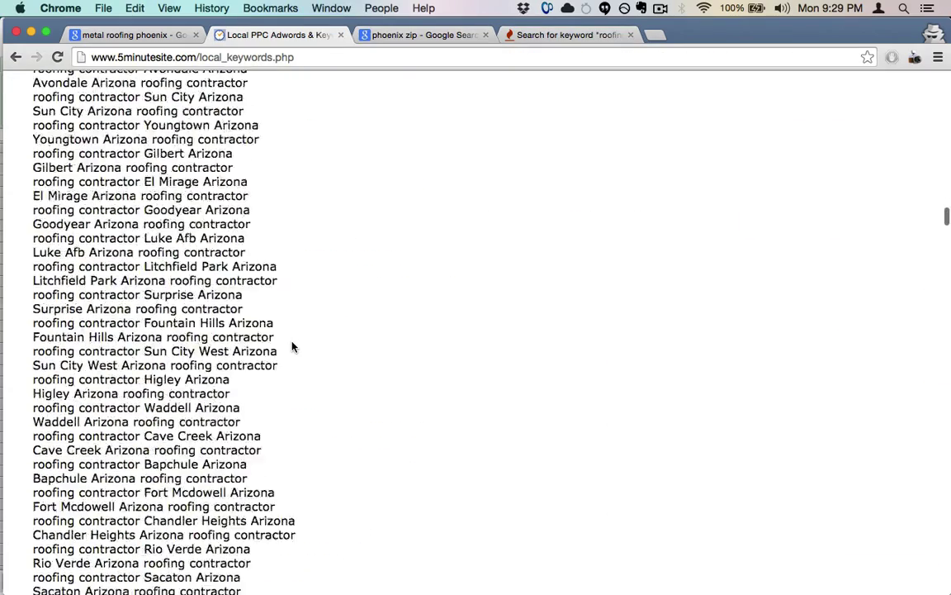
pyautogui.scroll(15, 292, 347)
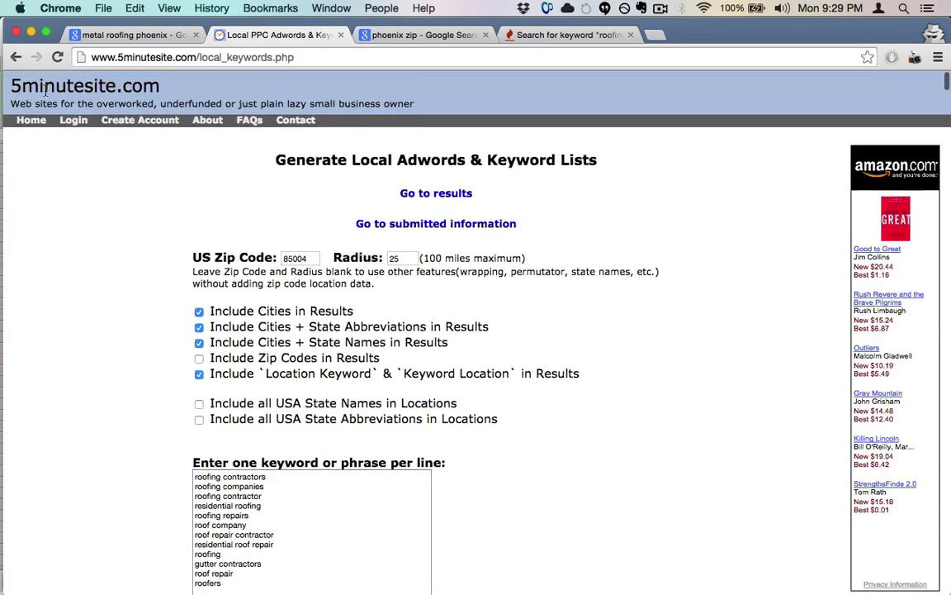
pyautogui.moveTo(25, 82); pyautogui.dragTo(159, 85)
pyautogui.click(29, 82)
pyautogui.scroll(-2, 407, 266)
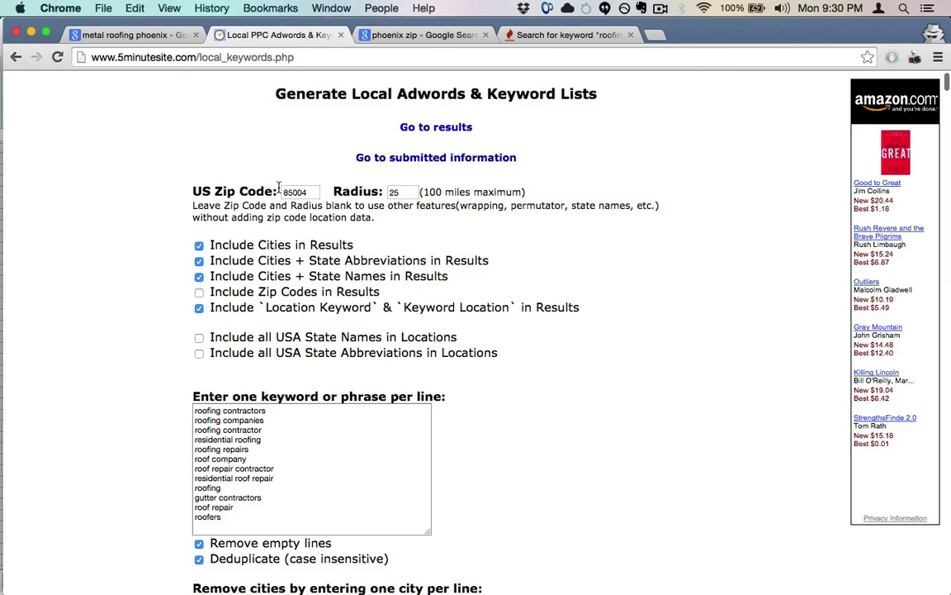
pyautogui.moveTo(237, 395); pyautogui.dragTo(214, 498)
pyautogui.click(240, 498)
pyautogui.click(203, 448)
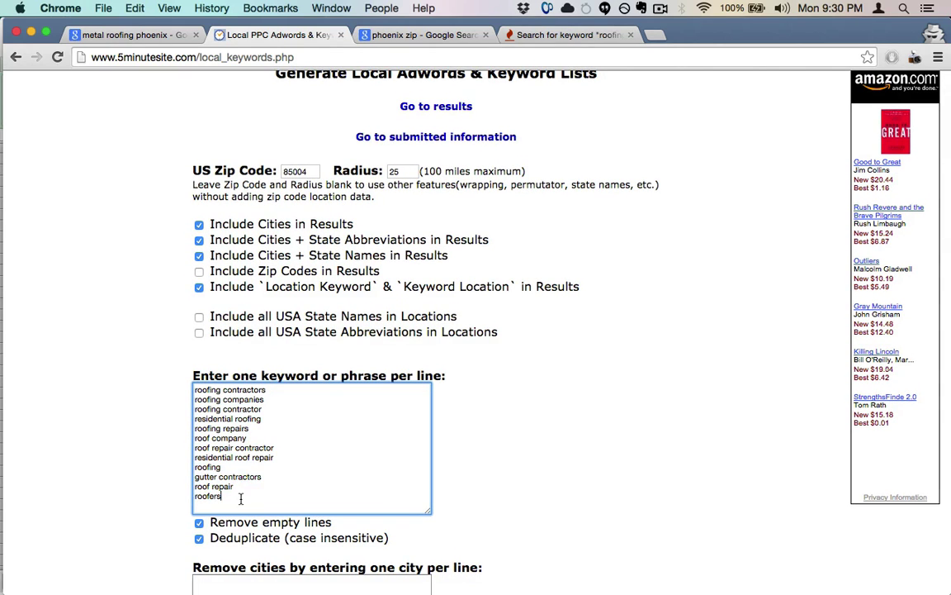
# - Confirm the zip code is 85004 and the radius is 25
pyautogui.click(293, 172)
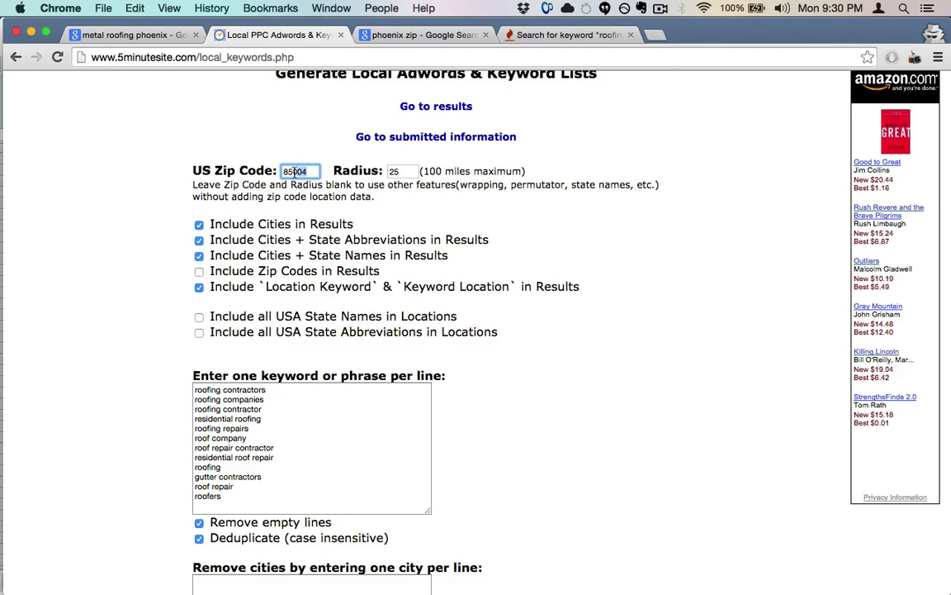
pyautogui.doubleClick(293, 171)
pyautogui.click(308, 172)
pyautogui.click(407, 170)
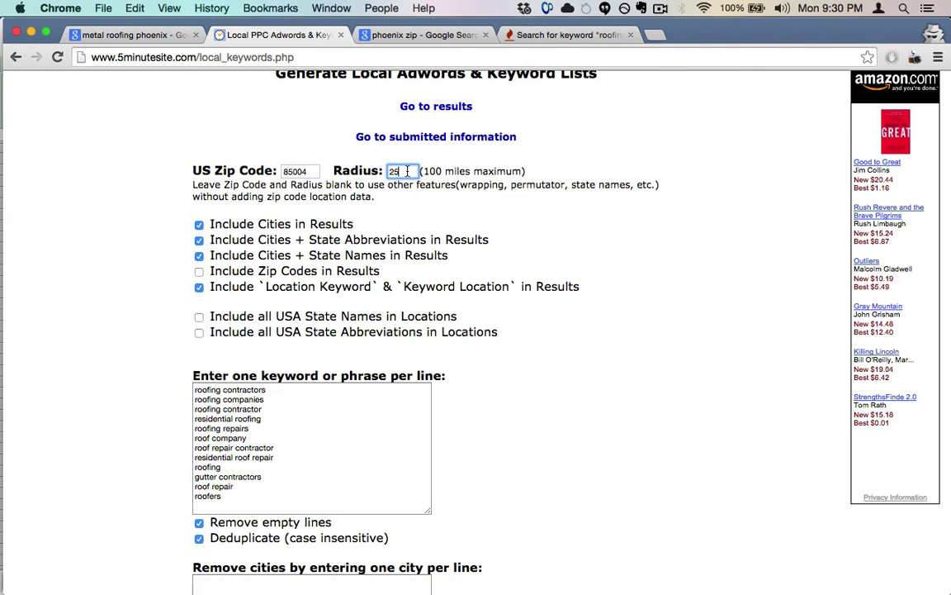
pyautogui.doubleClick(407, 171)
# - Check the zip-codes-in-results and location keyword ordering options, then scroll down to Submit
pyautogui.scroll(-2, 266, 194)
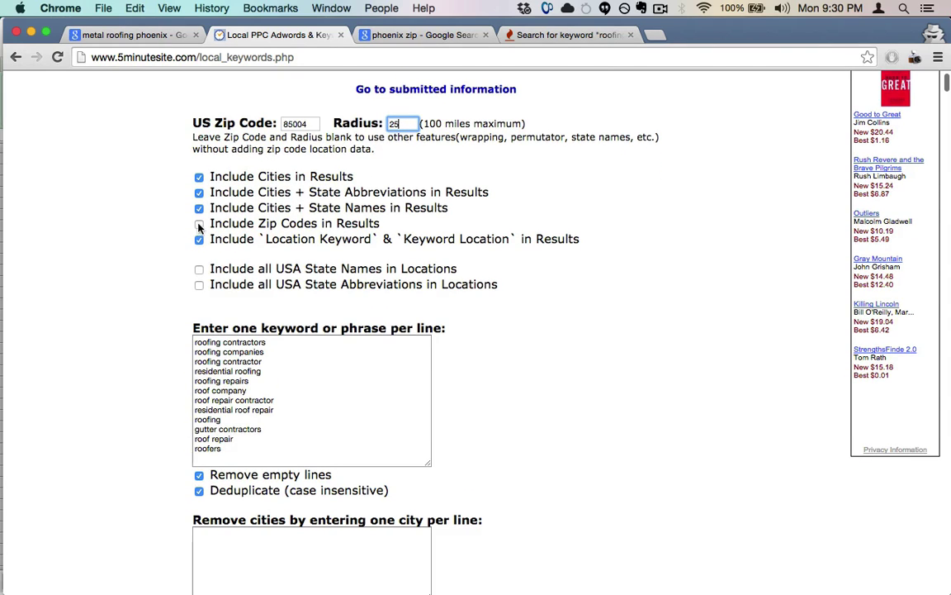
pyautogui.moveTo(211, 223); pyautogui.dragTo(376, 223)
pyautogui.moveTo(376, 223); pyautogui.dragTo(318, 223)
pyautogui.moveTo(379, 223); pyautogui.dragTo(278, 223)
pyautogui.tripleClick(231, 223)
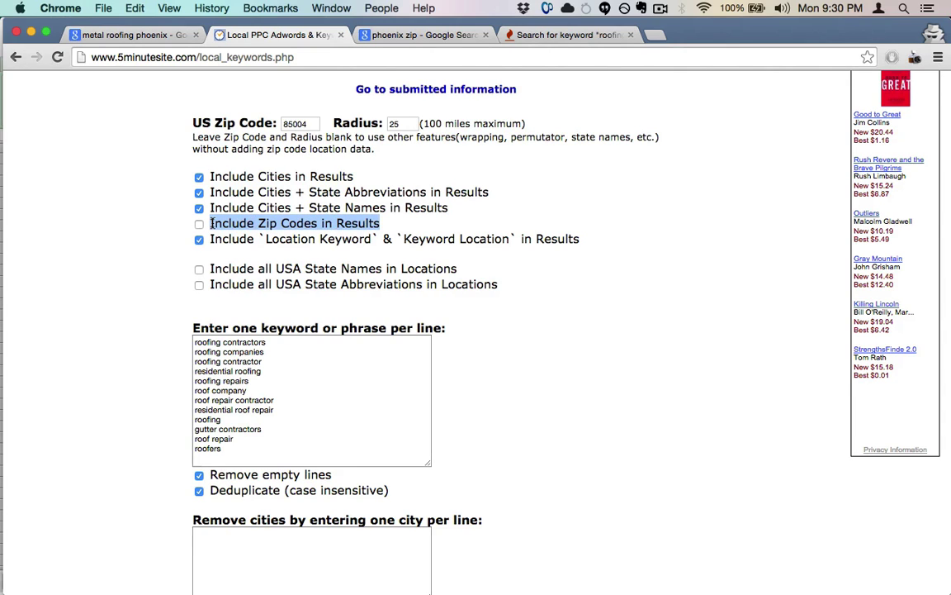
pyautogui.scroll(-2, 276, 191)
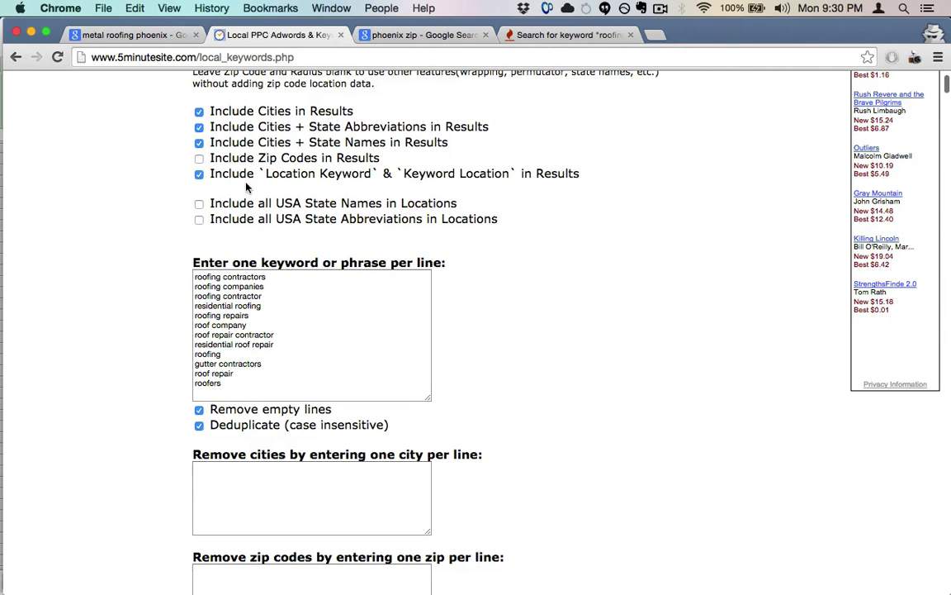
pyautogui.moveTo(231, 174); pyautogui.dragTo(342, 175)
pyautogui.moveTo(401, 174); pyautogui.dragTo(485, 174)
pyautogui.click(486, 178)
pyautogui.scroll(-1, 487, 182)
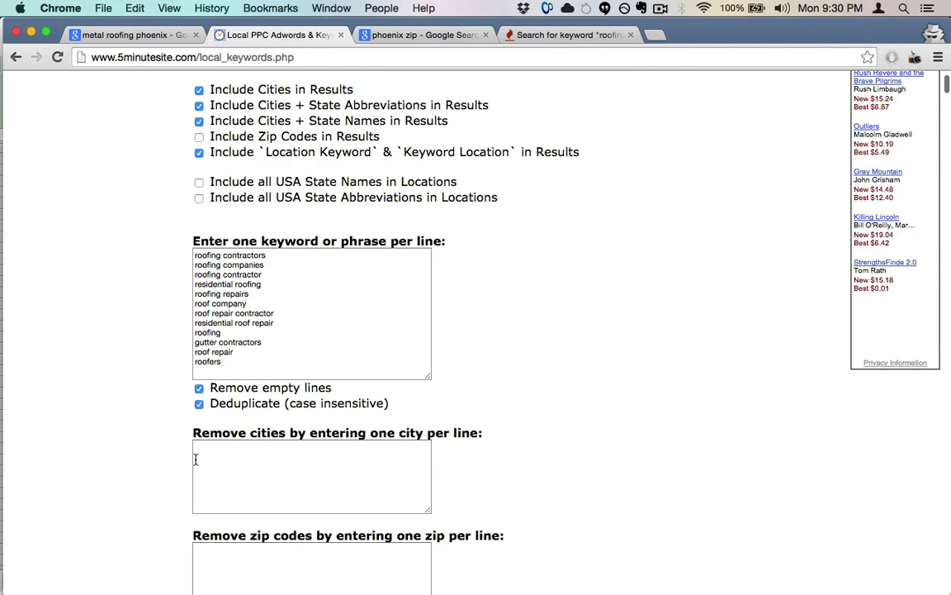
pyautogui.scroll(-10, 196, 504)
pyautogui.scroll(-1, 330, 459)
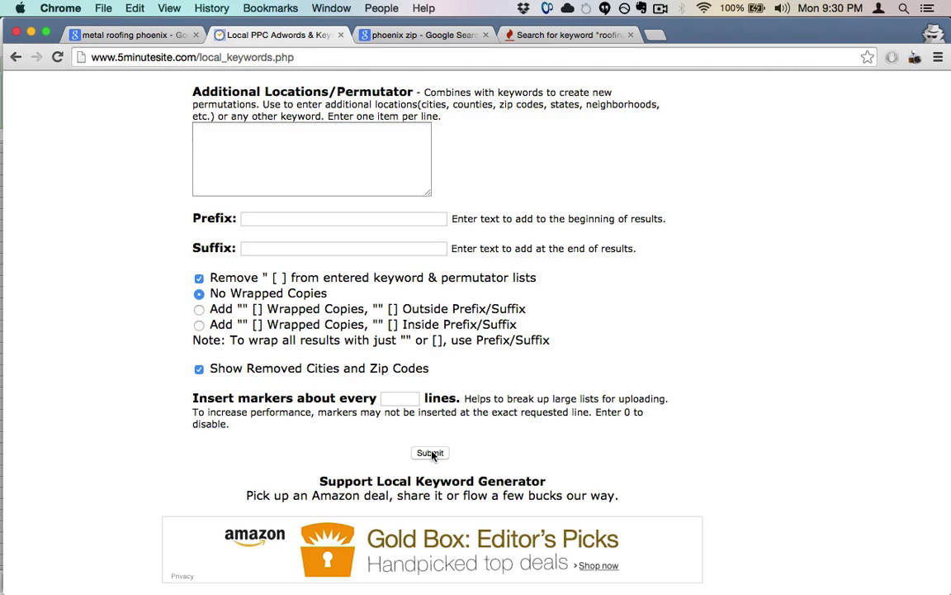
# - Scan the generated roofing keyword phrases from the top of the list
pyautogui.scroll(-18, 432, 455)
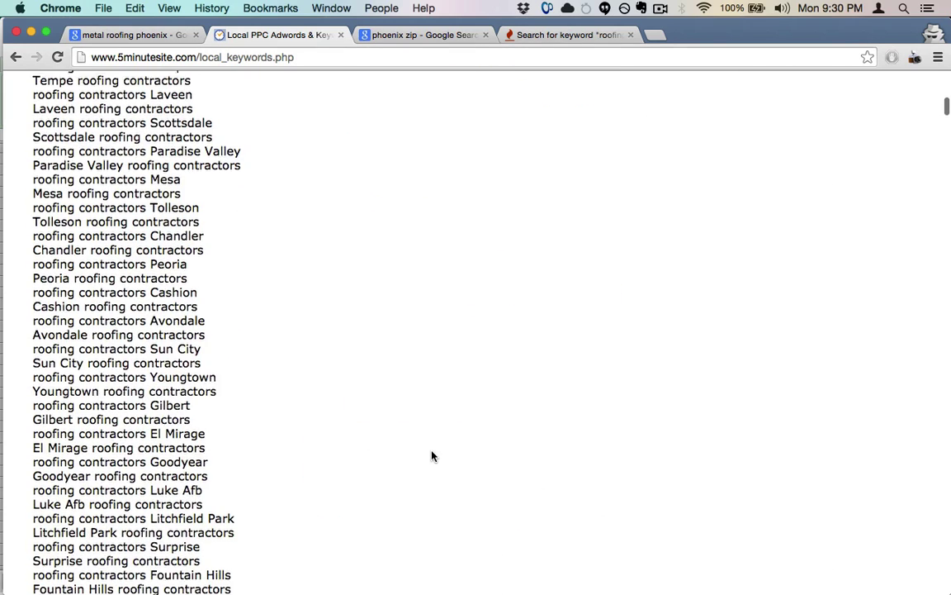
pyautogui.moveTo(122, 132); pyautogui.dragTo(212, 495)
pyautogui.click(212, 495)
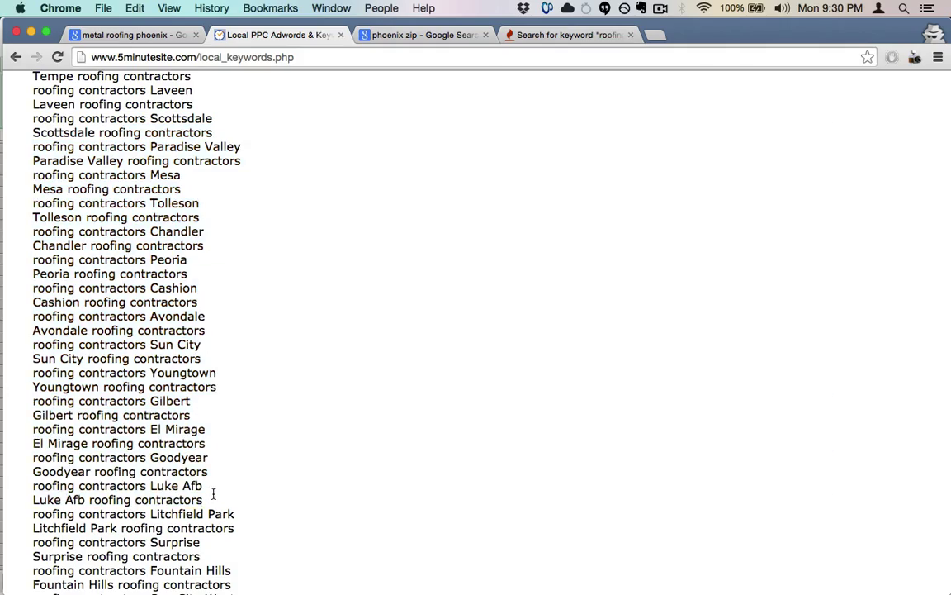
pyautogui.scroll(3, 212, 492)
pyautogui.moveTo(99, 124); pyautogui.dragTo(110, 420)
pyautogui.scroll(-15, 99, 421)
pyautogui.scroll(-20, 107, 420)
pyautogui.scroll(-20, 110, 417)
pyautogui.click(110, 419)
# - Inspect further phrases such as the Gilbert through Goodyear lines, then switch to Workbook1.csv
pyautogui.scroll(-20, 109, 420)
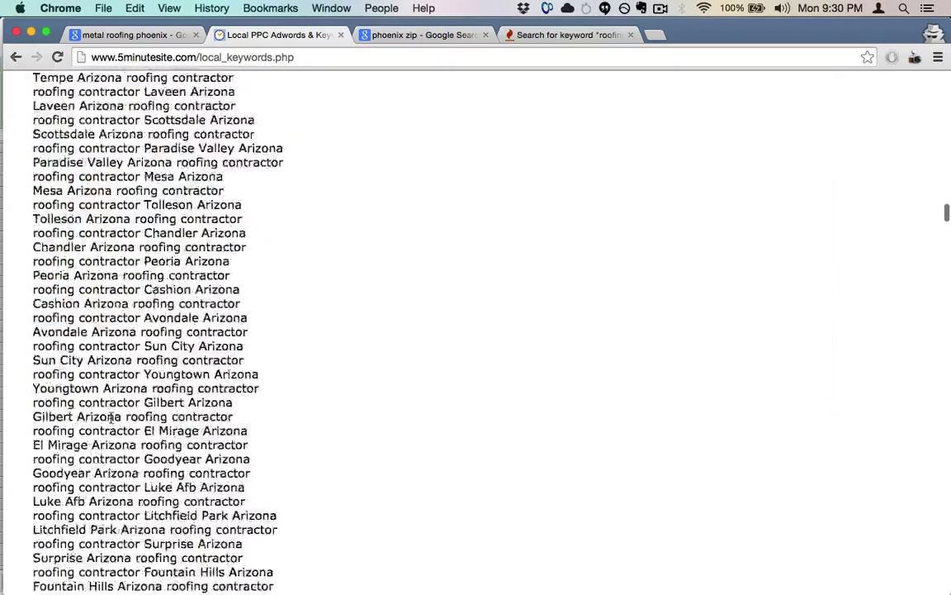
pyautogui.scroll(-20, 109, 420)
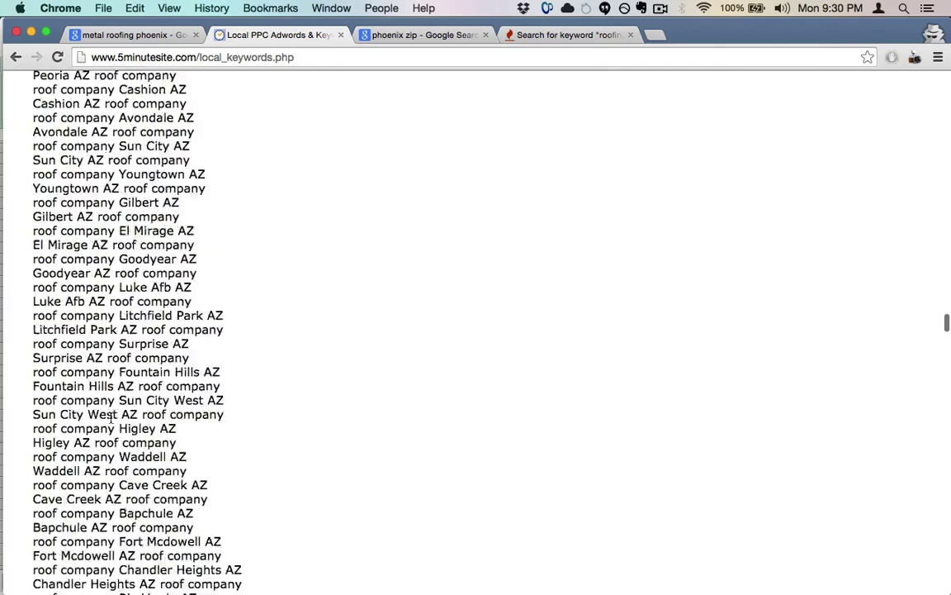
pyautogui.scroll(-5, 110, 418)
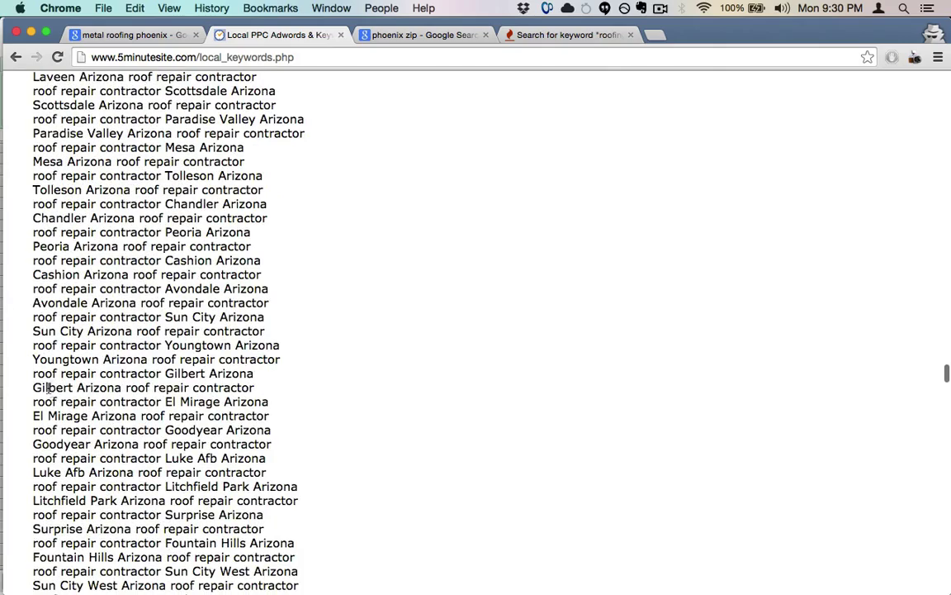
pyautogui.moveTo(147, 388); pyautogui.dragTo(272, 445)
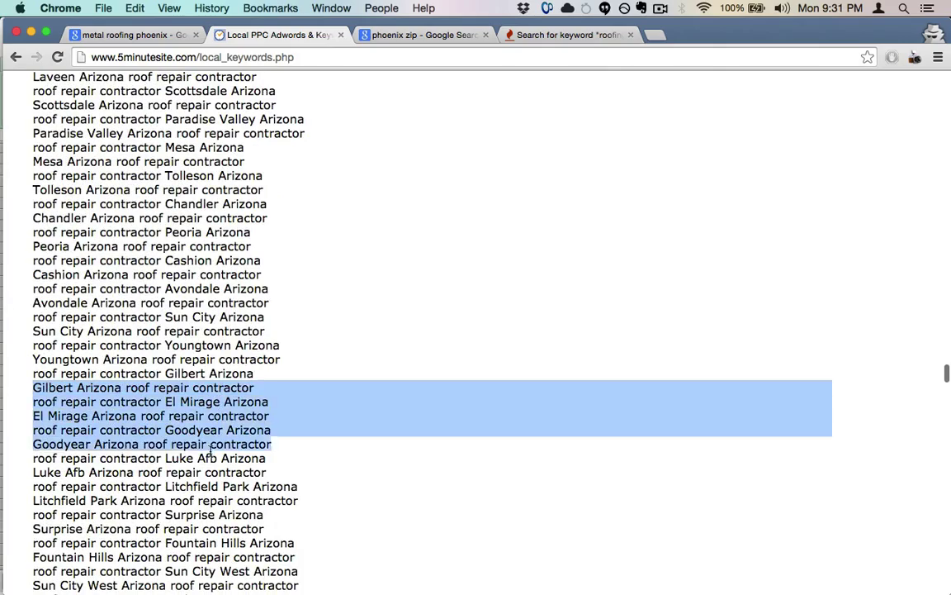
pyautogui.click(211, 446)
pyautogui.scroll(-20, 211, 452)
pyautogui.scroll(-10, 210, 452)
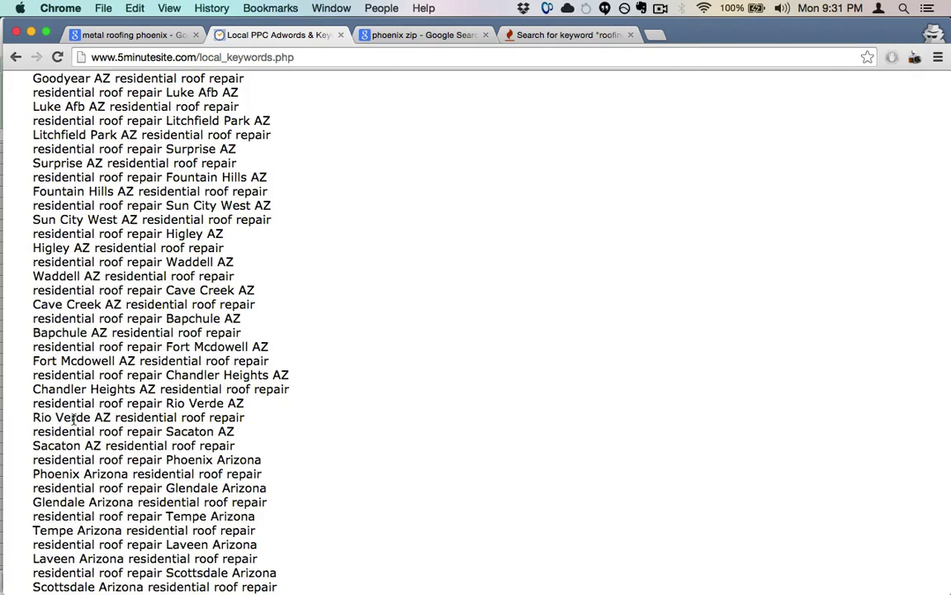
pyautogui.moveTo(74, 420); pyautogui.dragTo(95, 71)
pyautogui.click(101, 213)
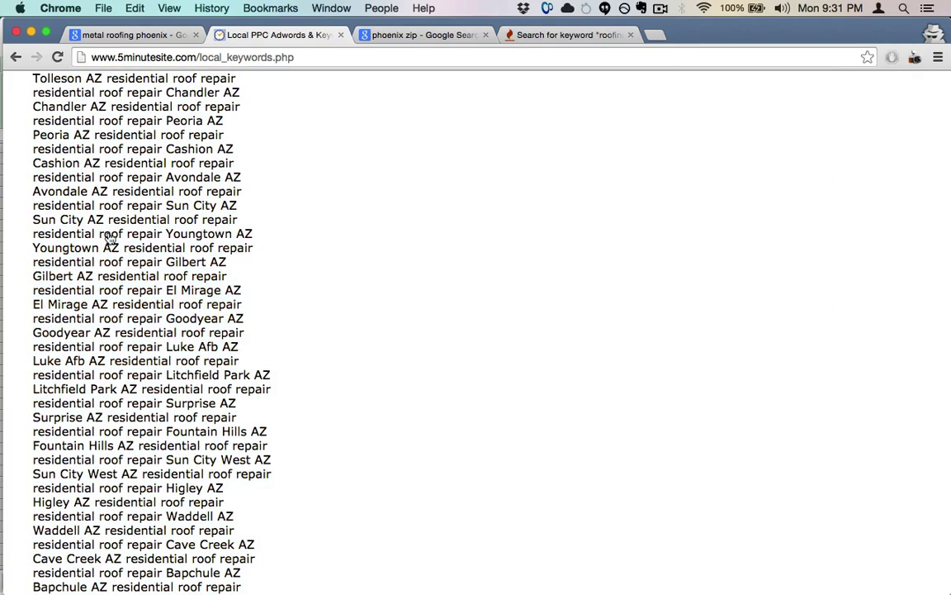
pyautogui.press('super+Tab')
pyautogui.press('super+Tab')
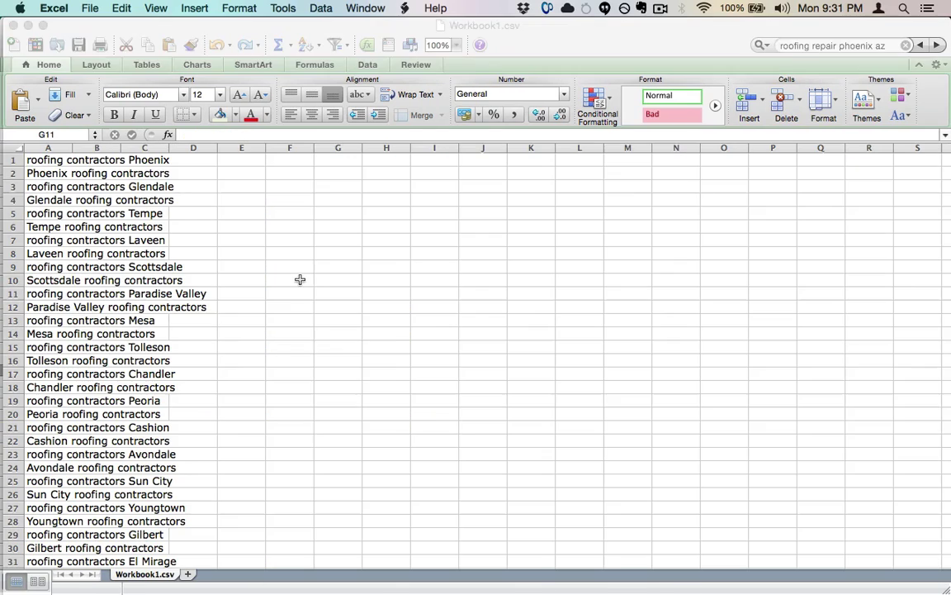
# - Check the Workbook1.csv keyword cells from Glendale roofing contractors to row 10, then switch to Safari
pyautogui.click(65, 199)
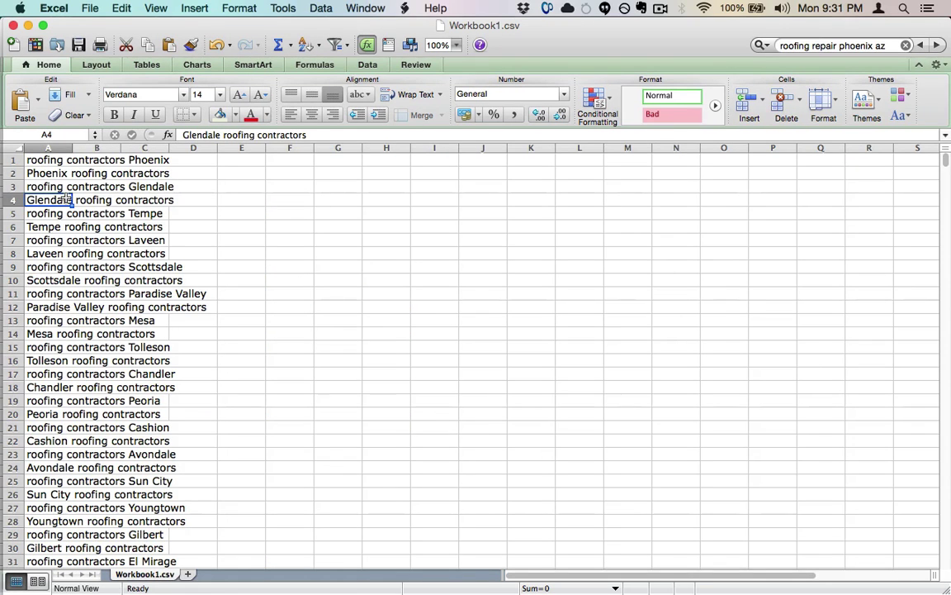
pyautogui.press('Up')
pyautogui.press('Up')
pyautogui.press('Down')
pyautogui.press('Down')
pyautogui.press('Down')
pyautogui.press('Down')
pyautogui.press('Down')
pyautogui.press('Down')
pyautogui.press('Down')
pyautogui.press('Down')
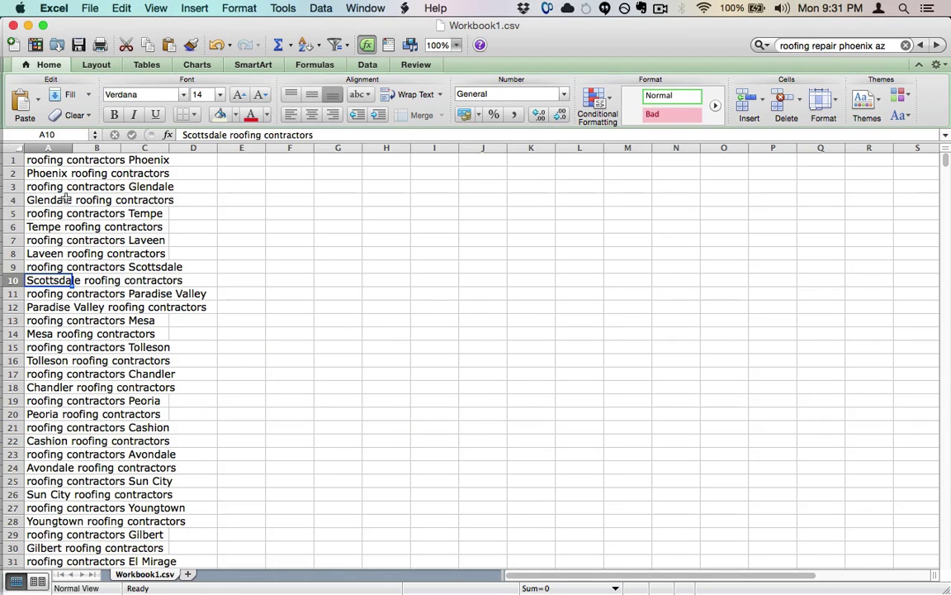
pyautogui.press('super+Tab')
pyautogui.press('super+Tab')
pyautogui.press('super+Tab')
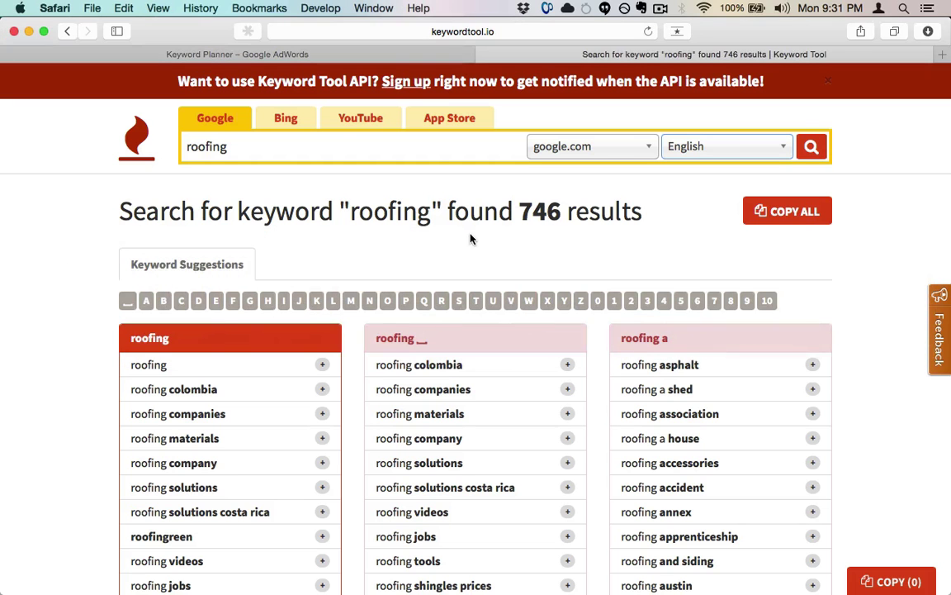
# - Upload Workbook1.csv from the Desktop through Keyword Planner's Option 2: Upload file
pyautogui.click(198, 54)
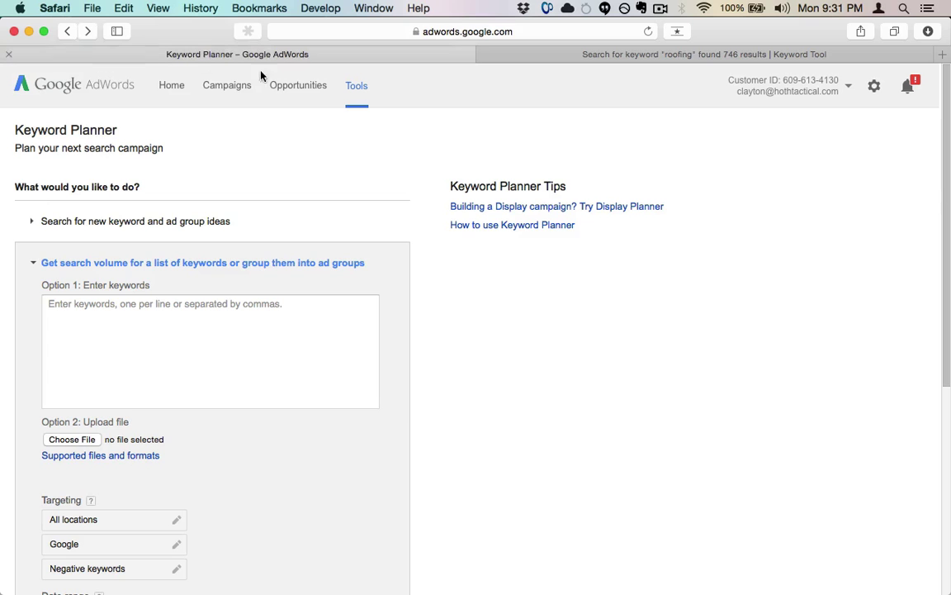
pyautogui.scroll(-2, 25, 165)
pyautogui.click(187, 280)
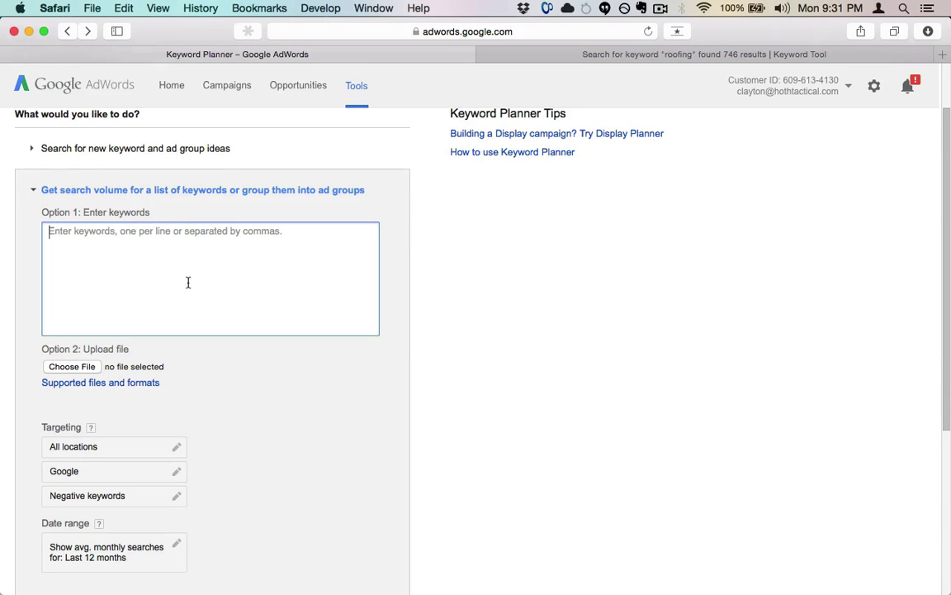
pyautogui.scroll(-5, 189, 283)
pyautogui.scroll(4, 188, 282)
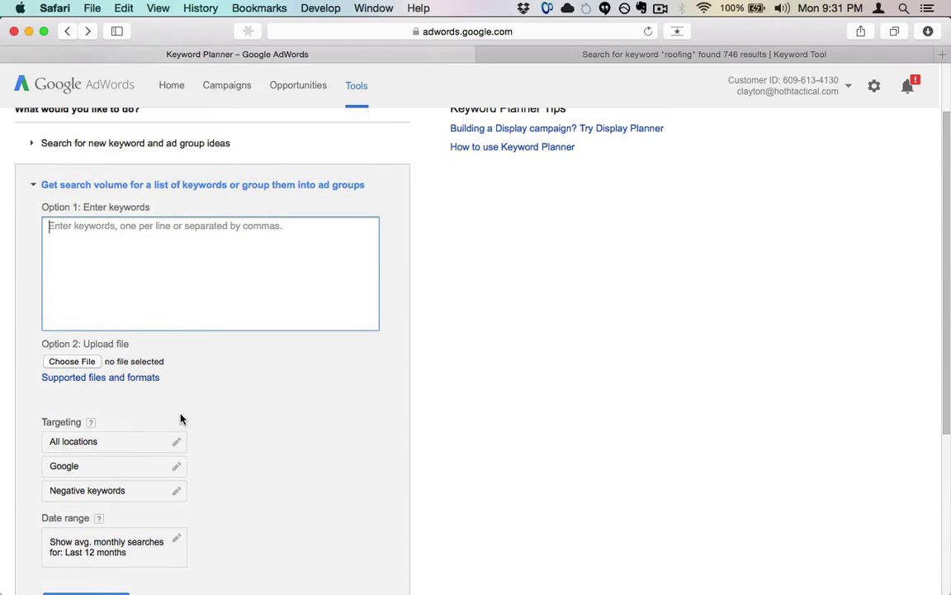
pyautogui.scroll(-2, 180, 418)
pyautogui.scroll(2, 180, 418)
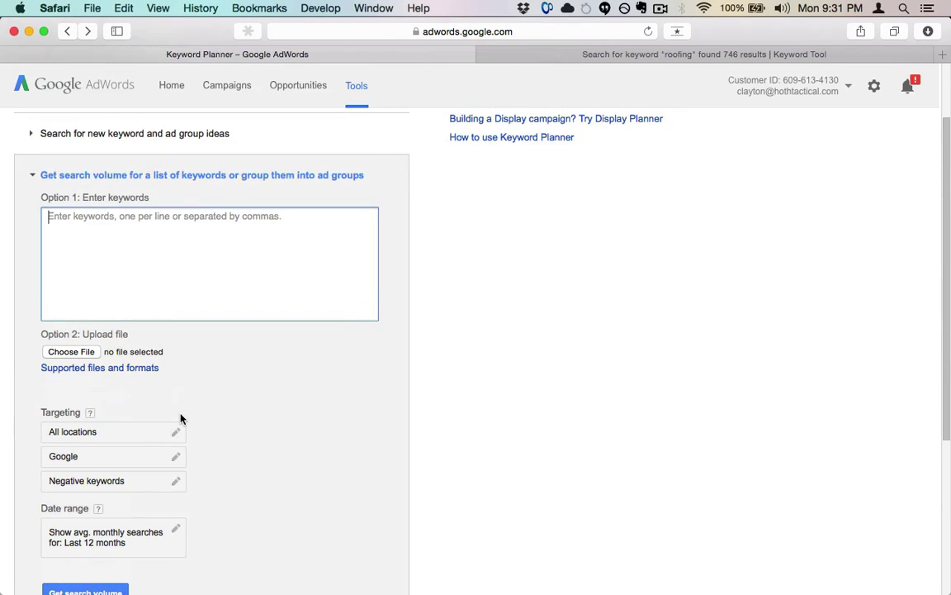
pyautogui.click(72, 353)
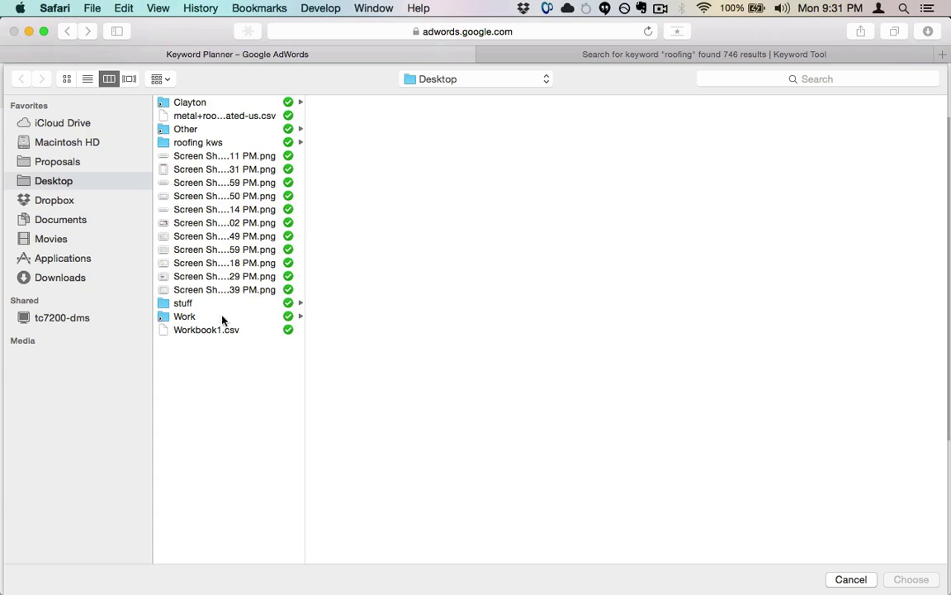
pyautogui.click(207, 329)
pyautogui.press('Return')
pyautogui.scroll(-2, 146, 226)
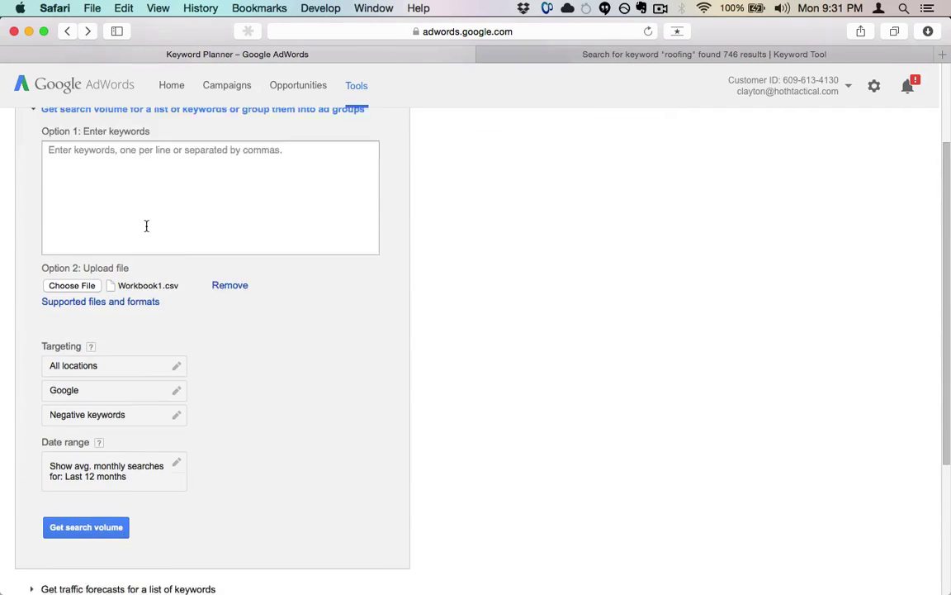
pyautogui.scroll(-2, 146, 225)
# - Get search volume and sort Avg. monthly searches from highest to lowest
pyautogui.click(70, 463)
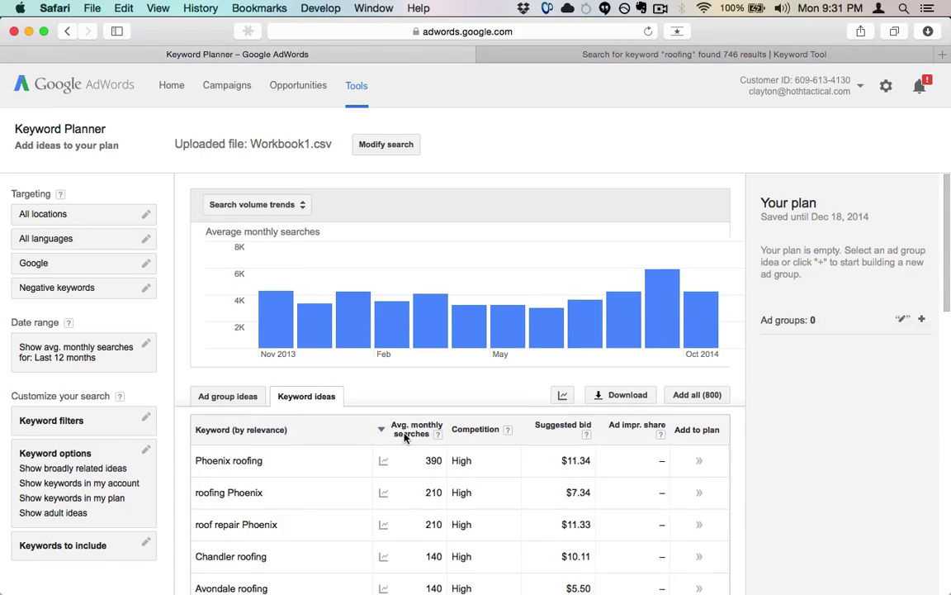
pyautogui.scroll(-3, 405, 436)
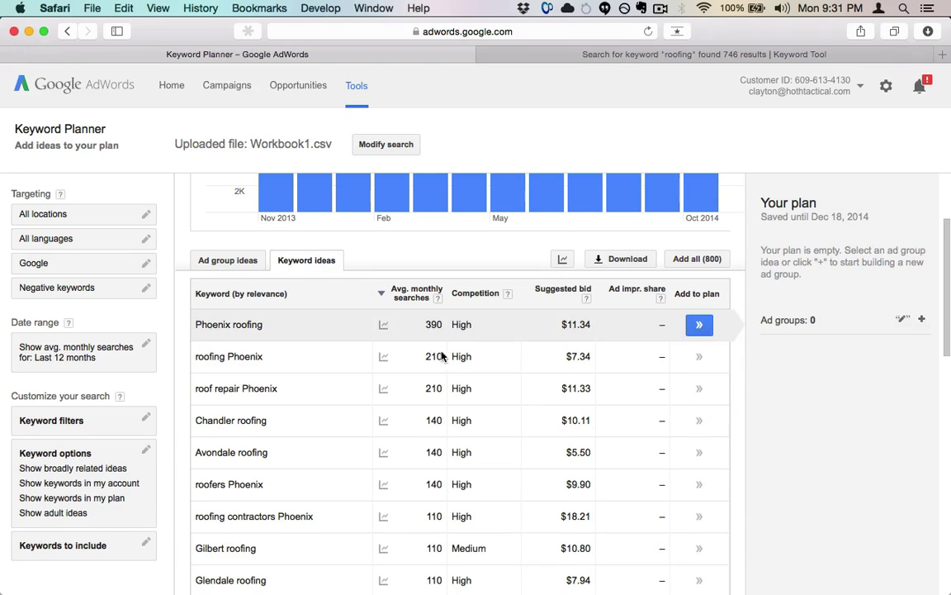
pyautogui.click(413, 295)
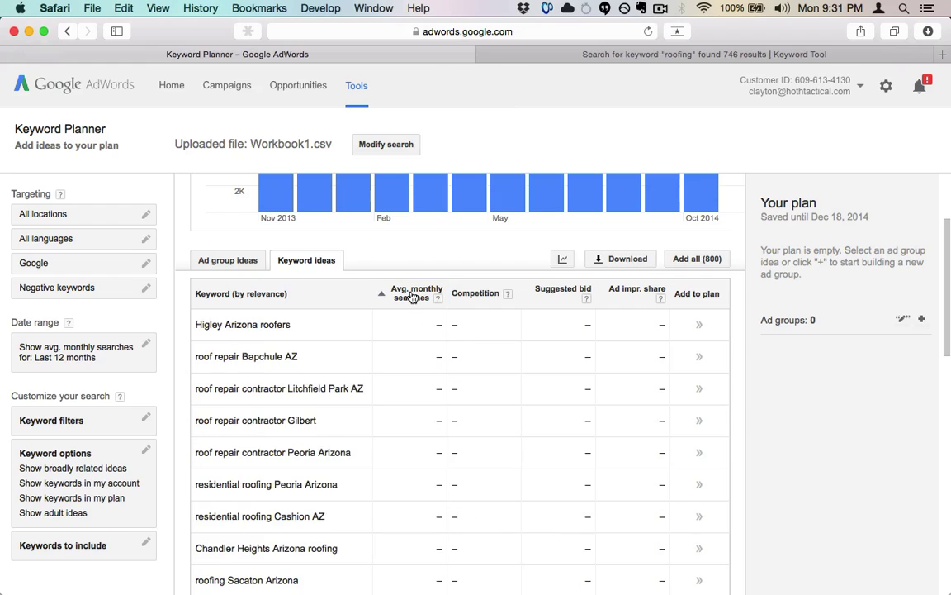
pyautogui.click(413, 295)
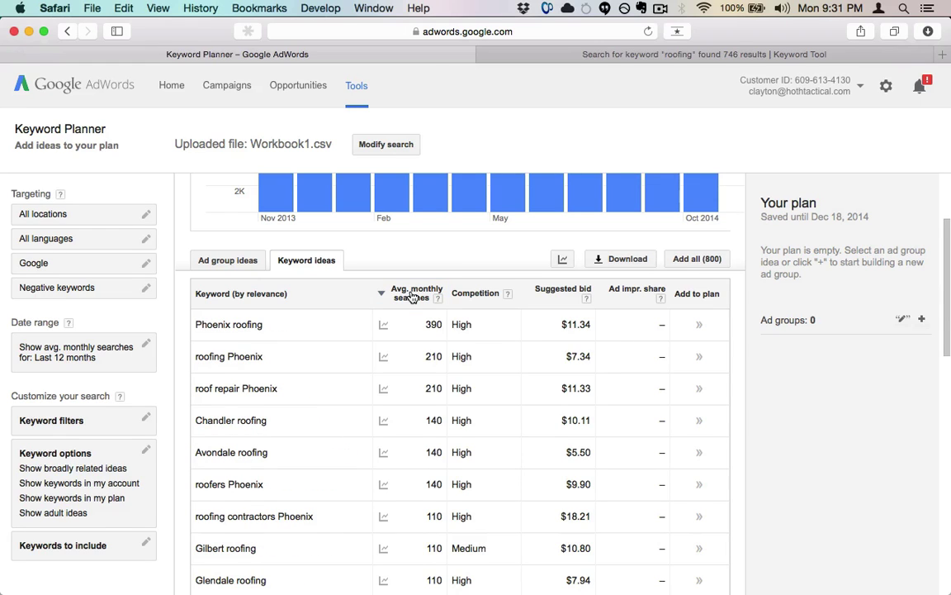
# - Review the top results: Phoenix roofing at 390, Chandler roofing at 140, and Avondale roofing
pyautogui.scroll(-2, 330, 347)
pyautogui.moveTo(224, 280); pyautogui.dragTo(242, 282)
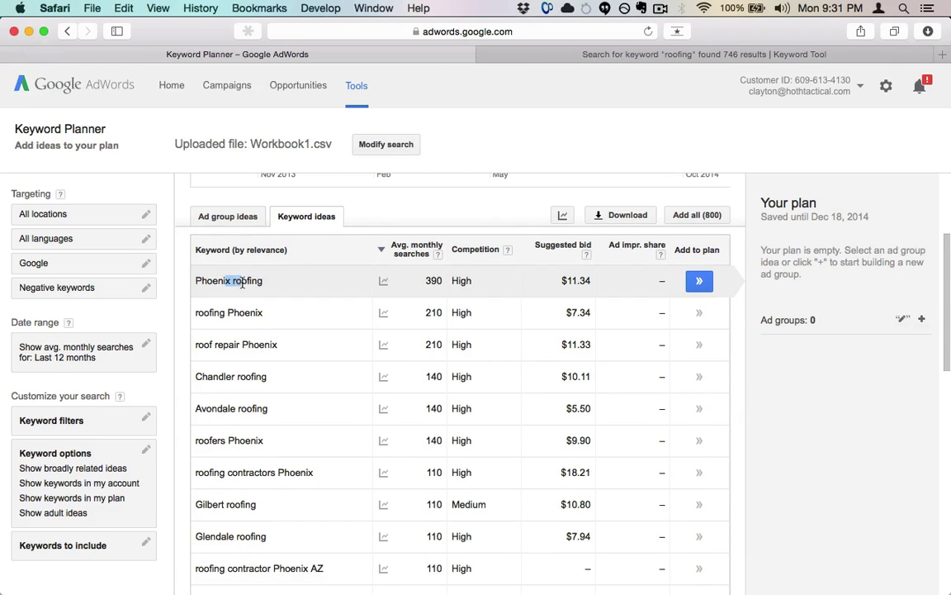
pyautogui.tripleClick(244, 281)
pyautogui.click(312, 297)
pyautogui.scroll(-3, 313, 297)
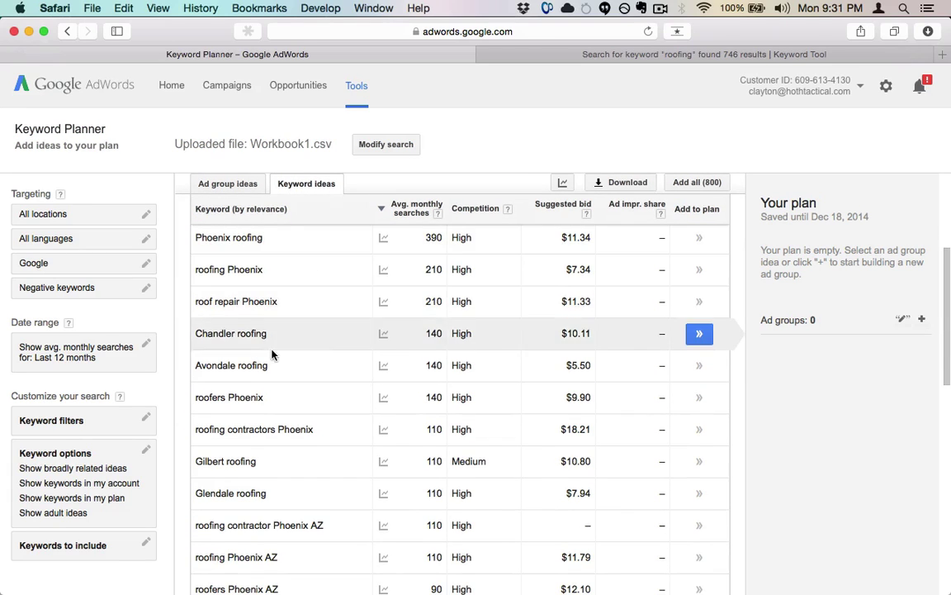
pyautogui.doubleClick(219, 304)
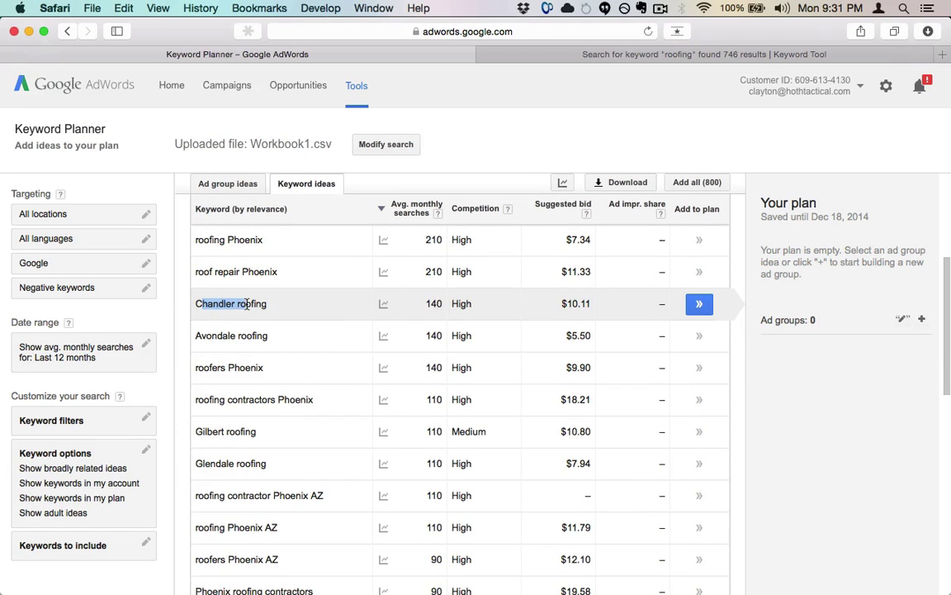
pyautogui.moveTo(267, 335); pyautogui.dragTo(210, 333)
pyautogui.click(211, 334)
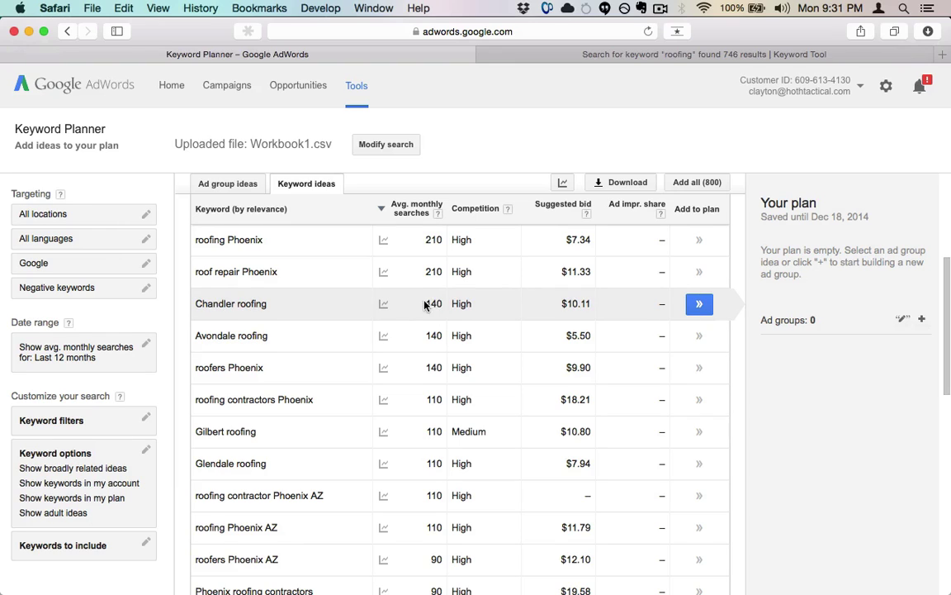
pyautogui.doubleClick(426, 305)
pyautogui.click(430, 301)
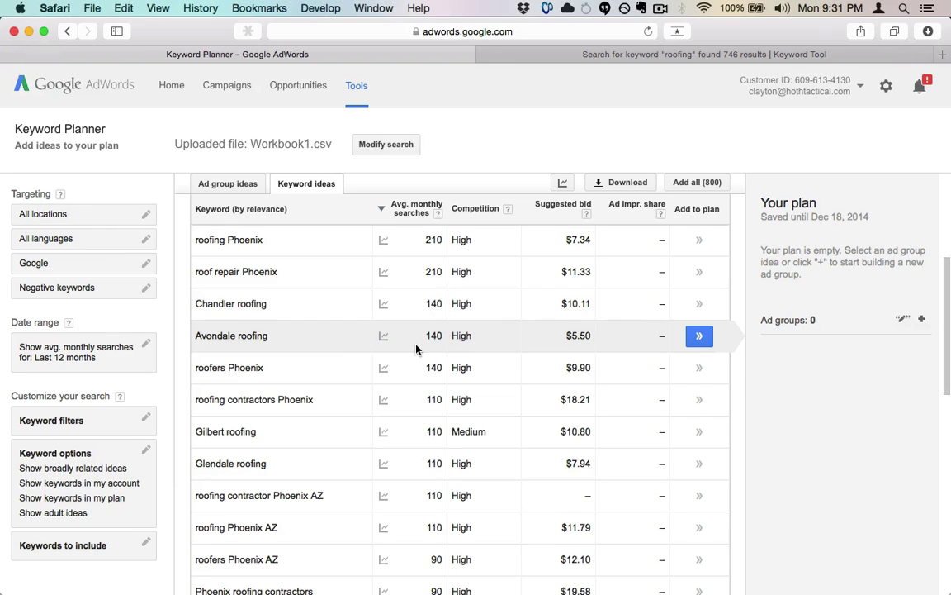